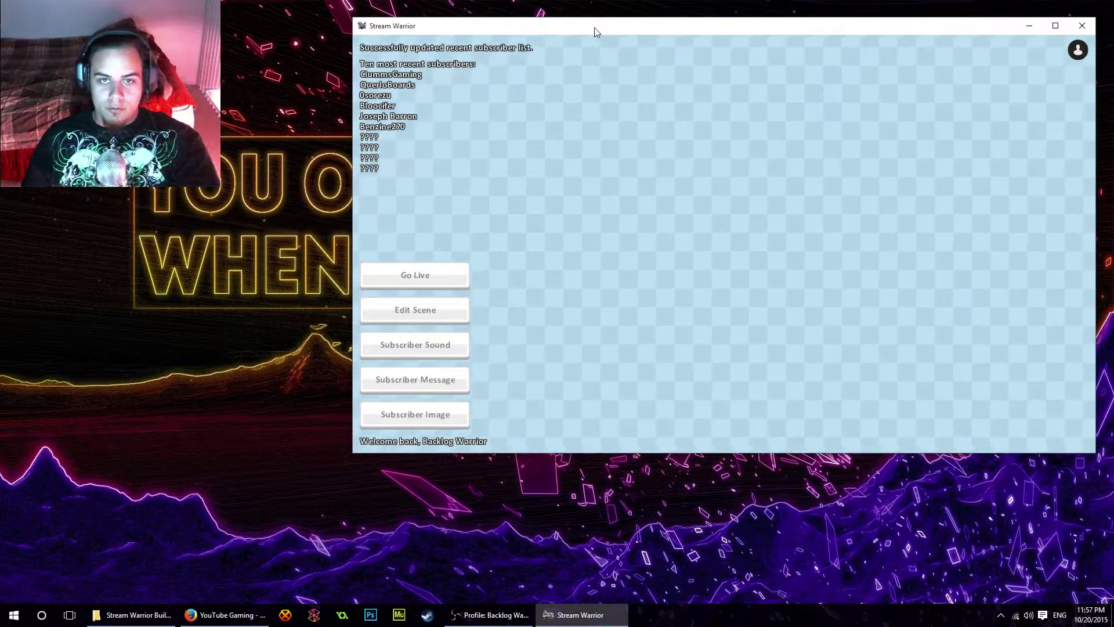
# - Reposition the Stream Warrior window and open the channel profile list
pyautogui.moveTo(596, 32); pyautogui.dragTo(456, 84)
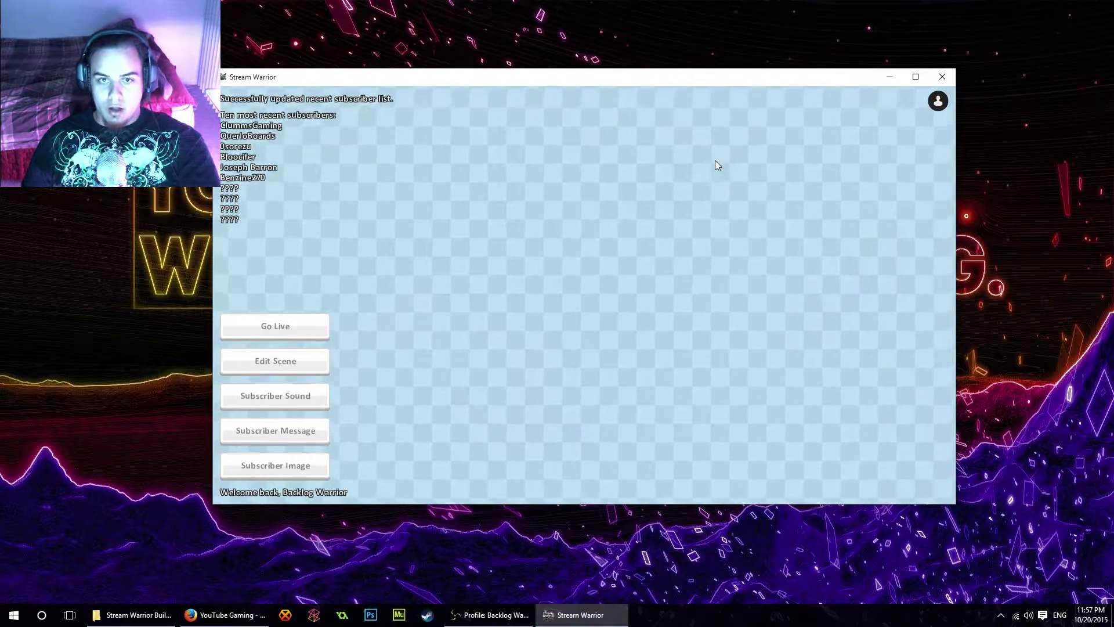
pyautogui.click(937, 101)
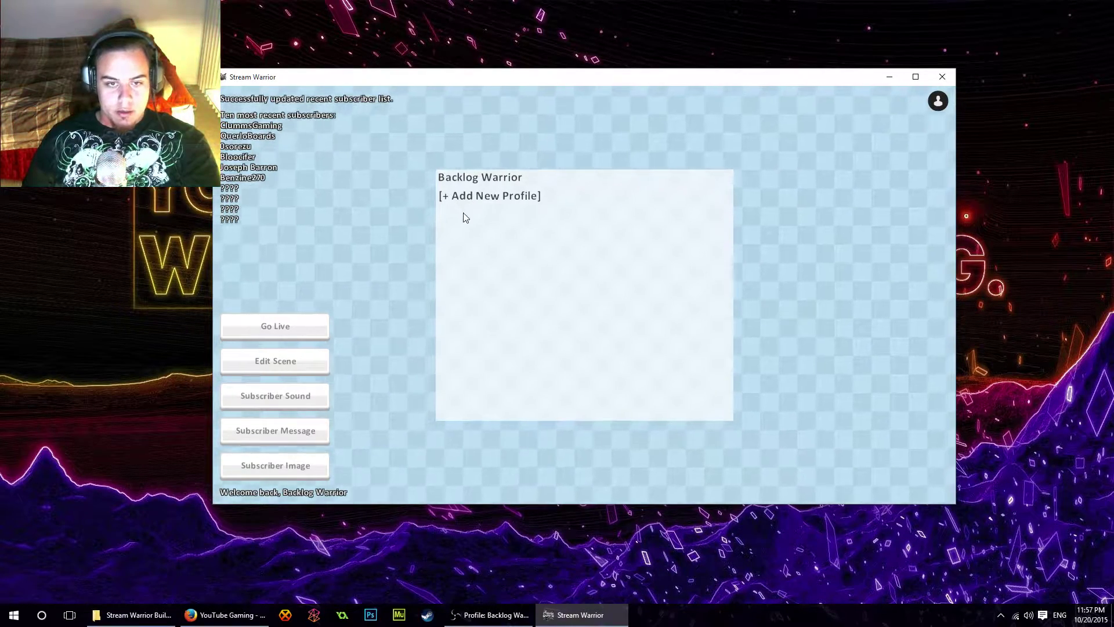
# - Add a new profile, acknowledge the permissions notice, and answer No to primary channel
pyautogui.click(473, 200)
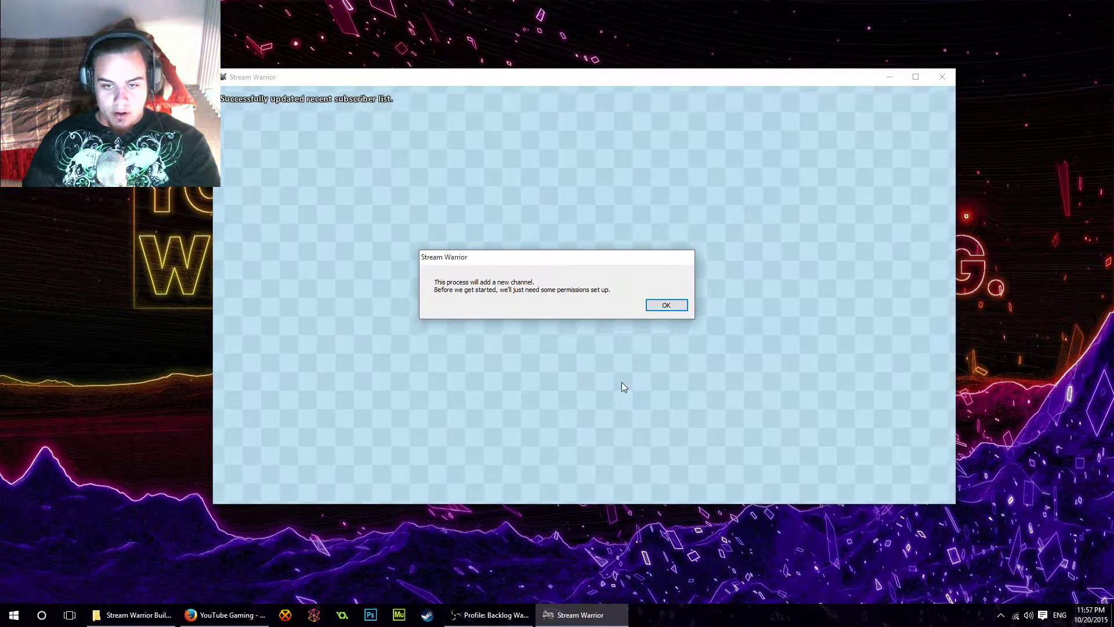
pyautogui.click(657, 310)
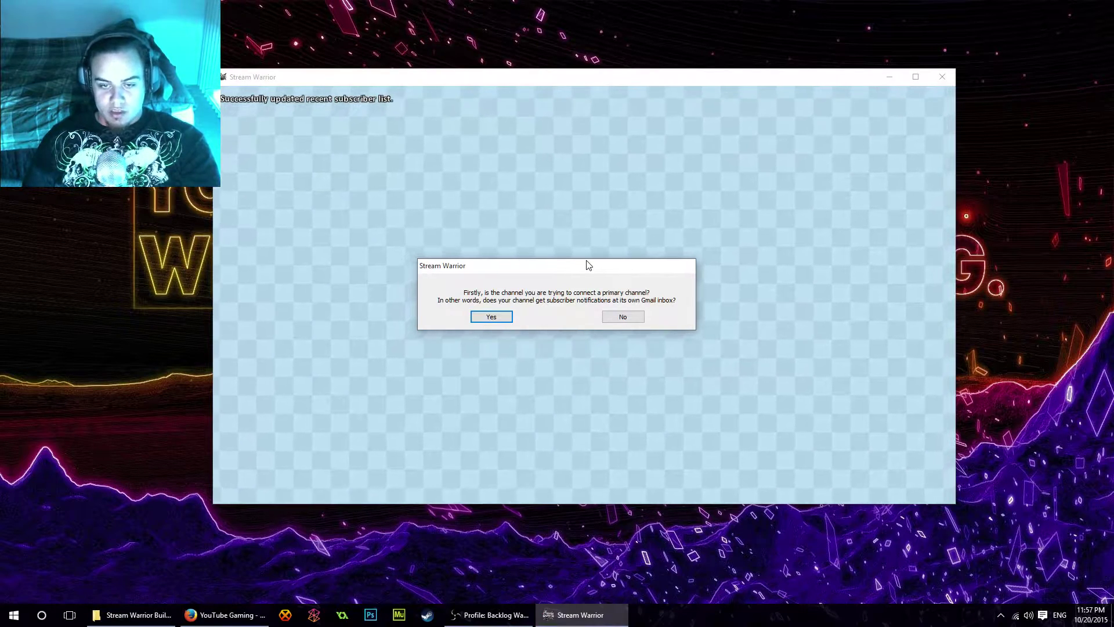
pyautogui.moveTo(587, 265)
pyautogui.mouseDown()
pyautogui.moveTo(718, 199)
pyautogui.moveTo(531, 210)
pyautogui.moveTo(553, 204)
pyautogui.mouseUp()
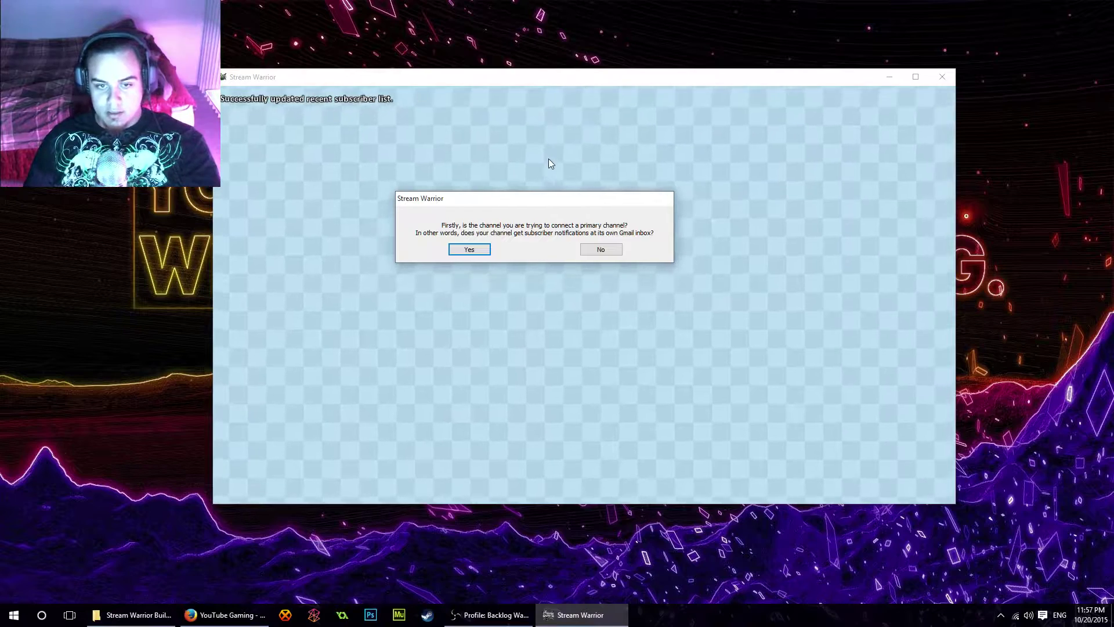
pyautogui.moveTo(514, 205); pyautogui.dragTo(532, 201)
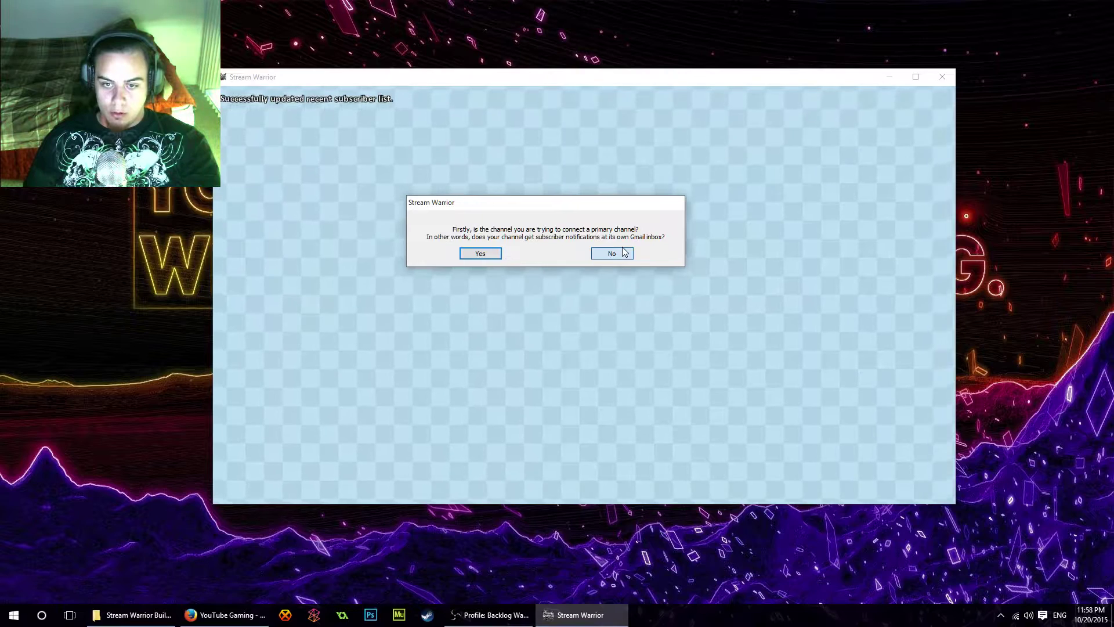
pyautogui.click(623, 253)
# - Paste the YouTube authorization code from Google sign-in and submit it
pyautogui.moveTo(552, 272); pyautogui.dragTo(806, 331)
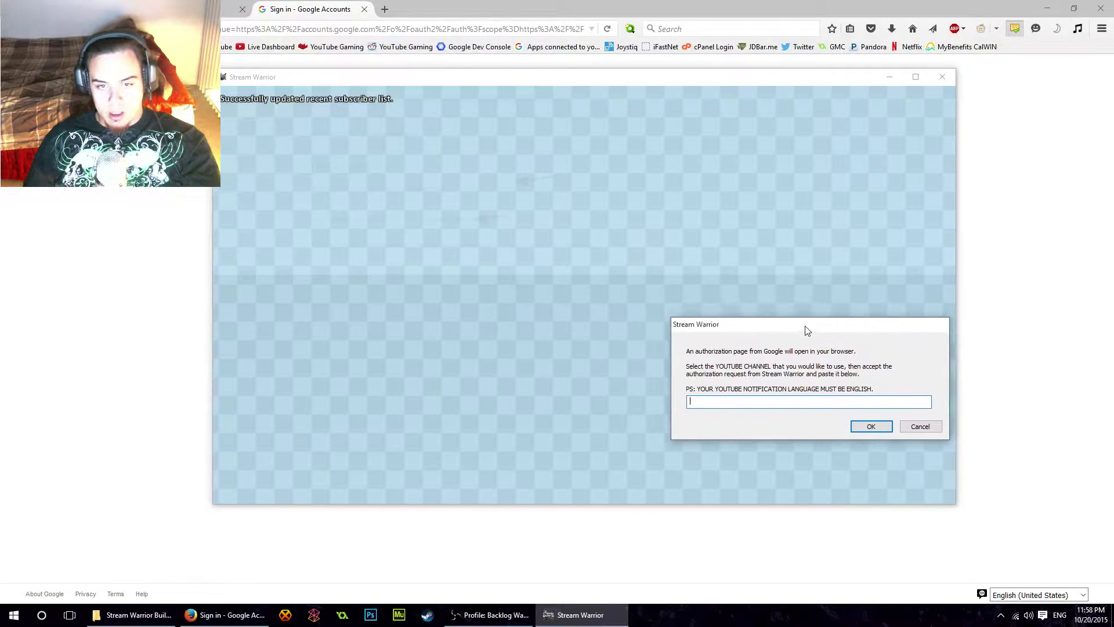
pyautogui.click(1037, 255)
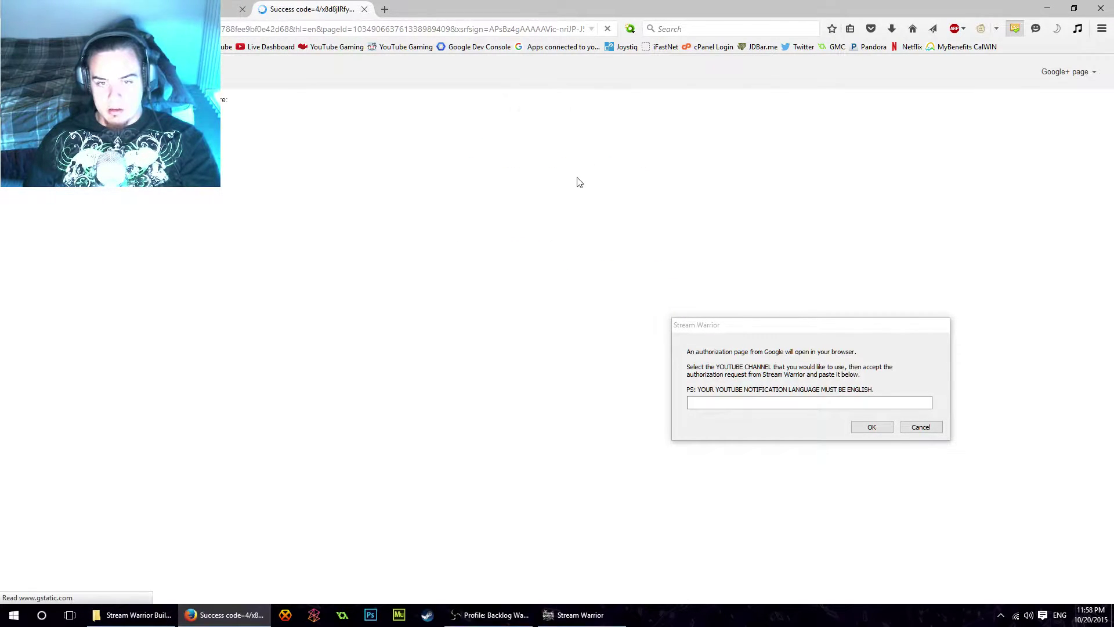
pyautogui.click(821, 400)
pyautogui.hotkey('ctrl', 'v')
pyautogui.click(871, 427)
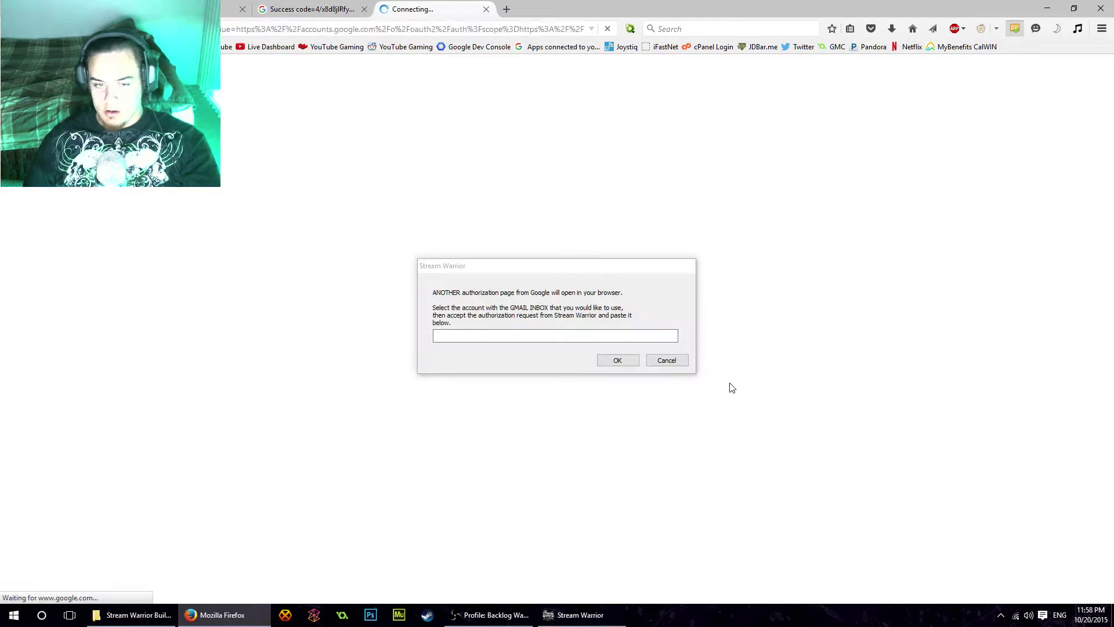
# - Submit the pasted Gmail authorization code and dismiss both linked-success messages
pyautogui.moveTo(565, 272); pyautogui.dragTo(817, 408)
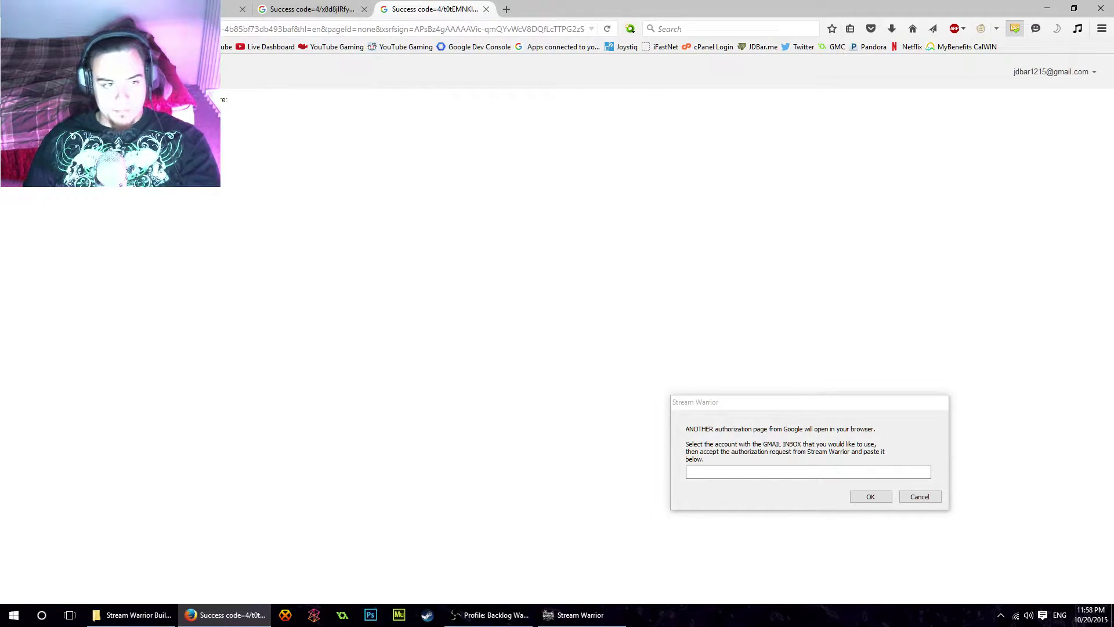
pyautogui.click(836, 470)
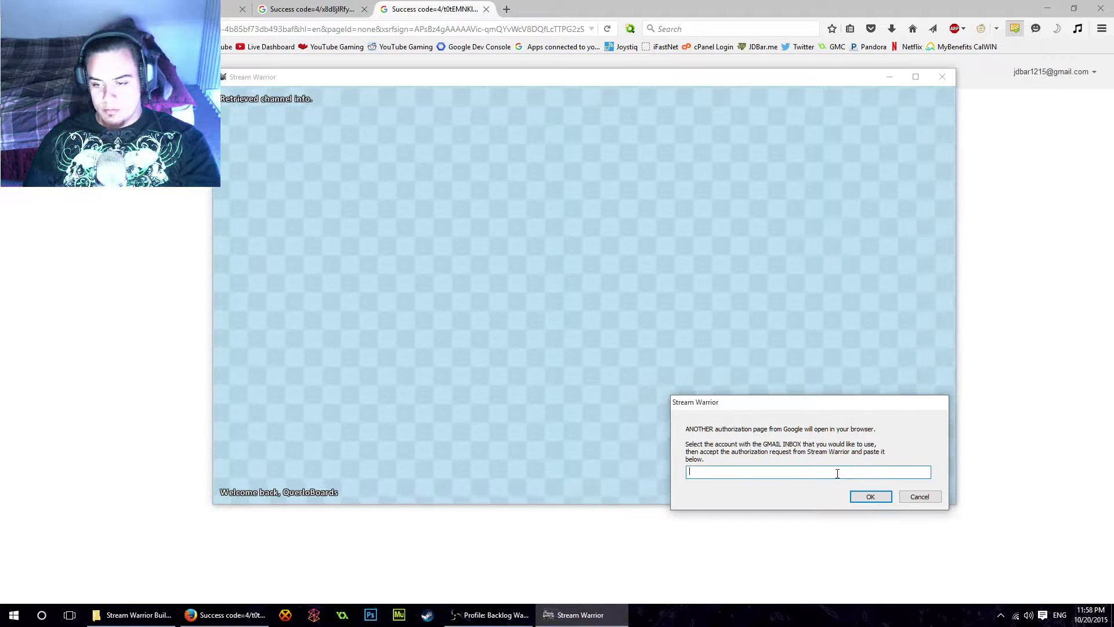
pyautogui.hotkey('ctrl', 'v')
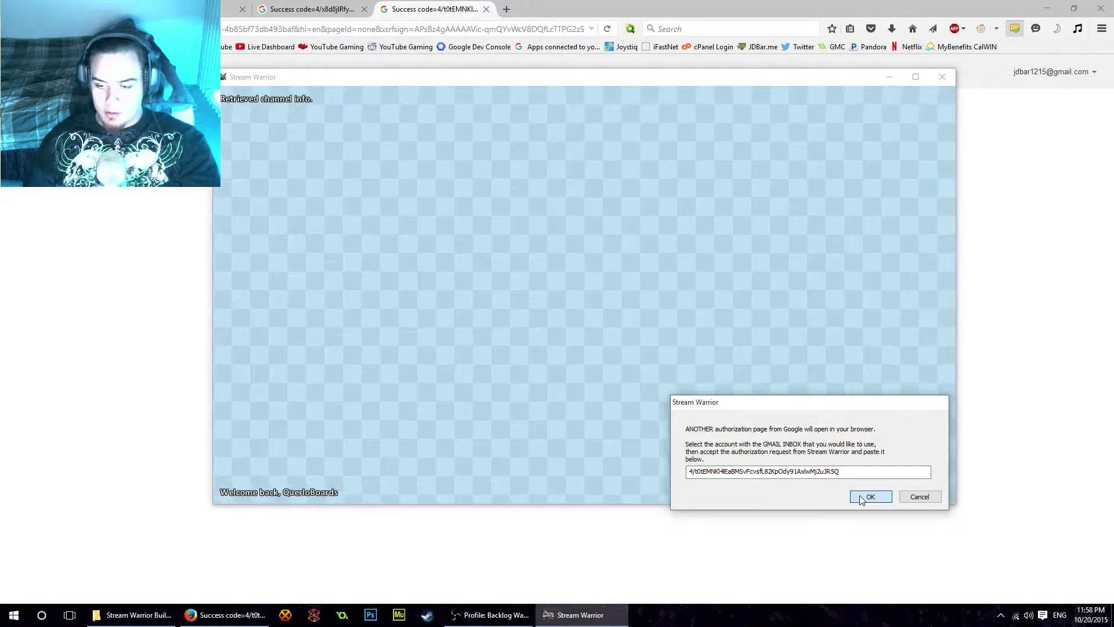
pyautogui.click(860, 497)
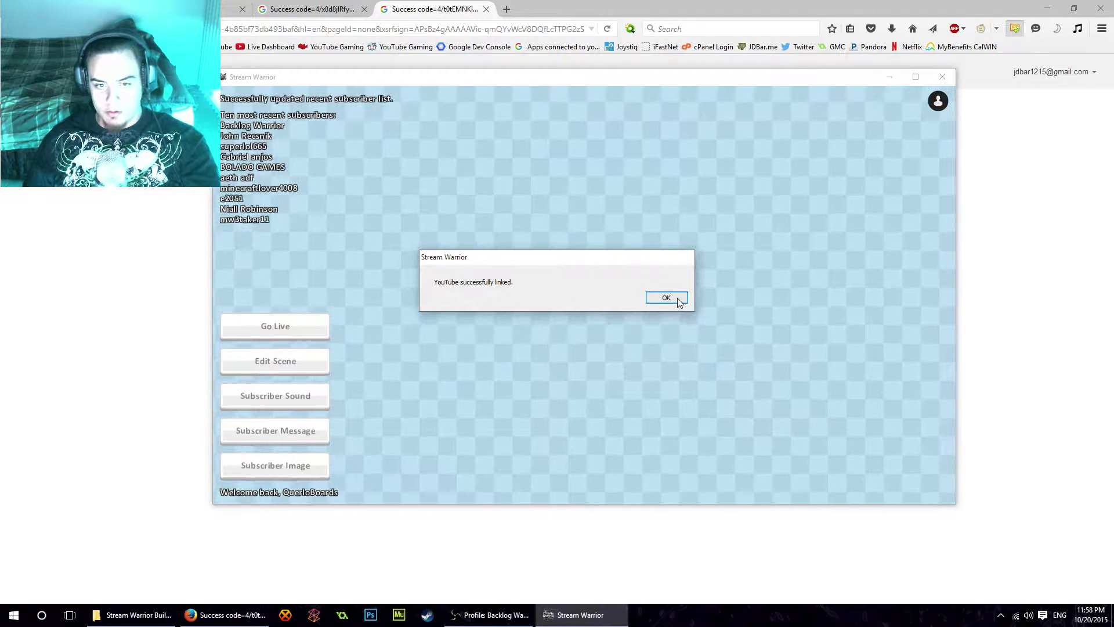
pyautogui.click(670, 297)
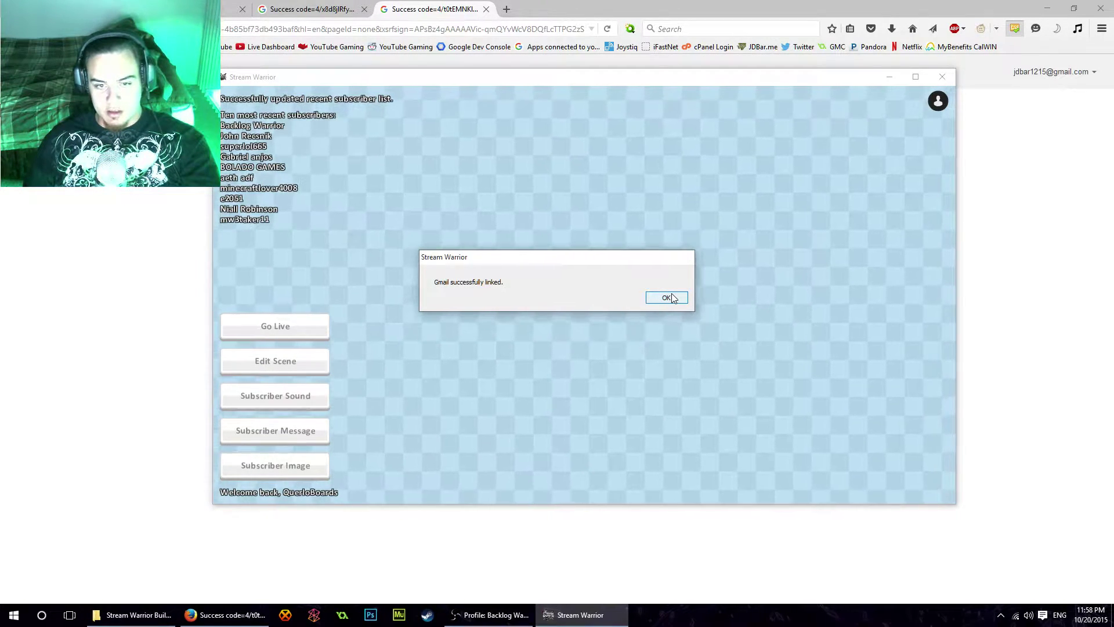
pyautogui.click(669, 299)
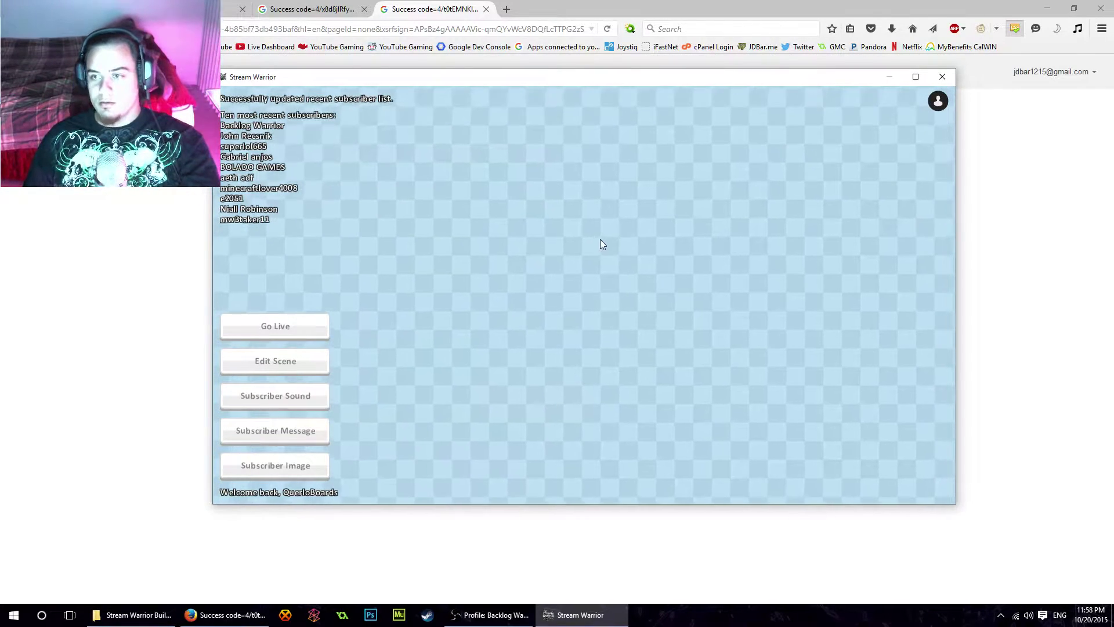
# - Open the channel profile list to add another profile
pyautogui.click(937, 103)
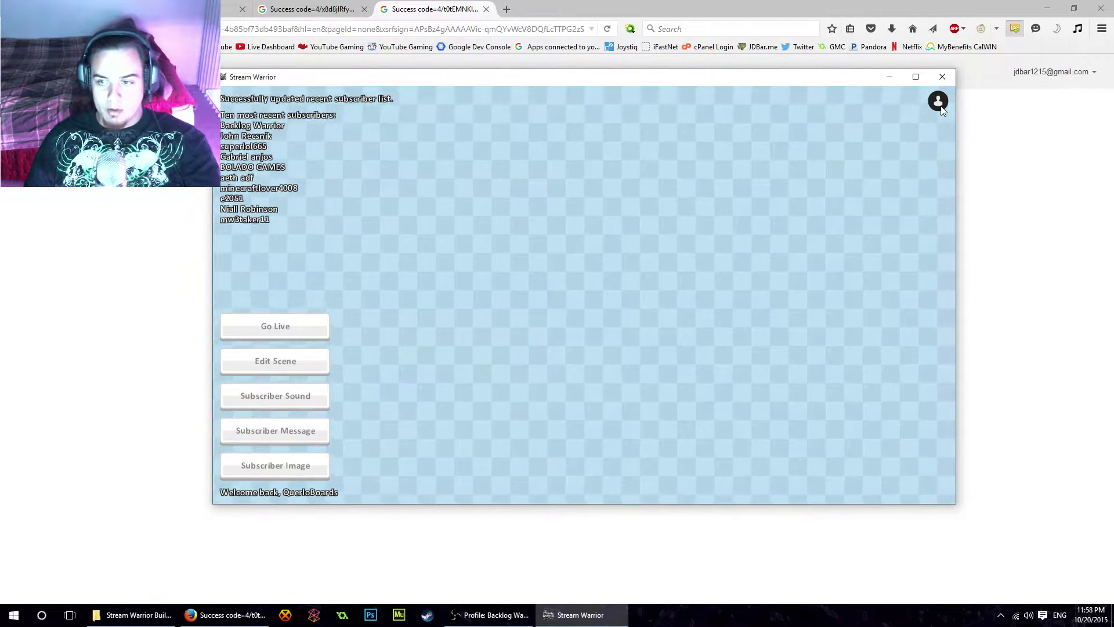
# - Add another profile, acknowledge the notice, and answer Yes to both primary-channel prompts
pyautogui.click(494, 215)
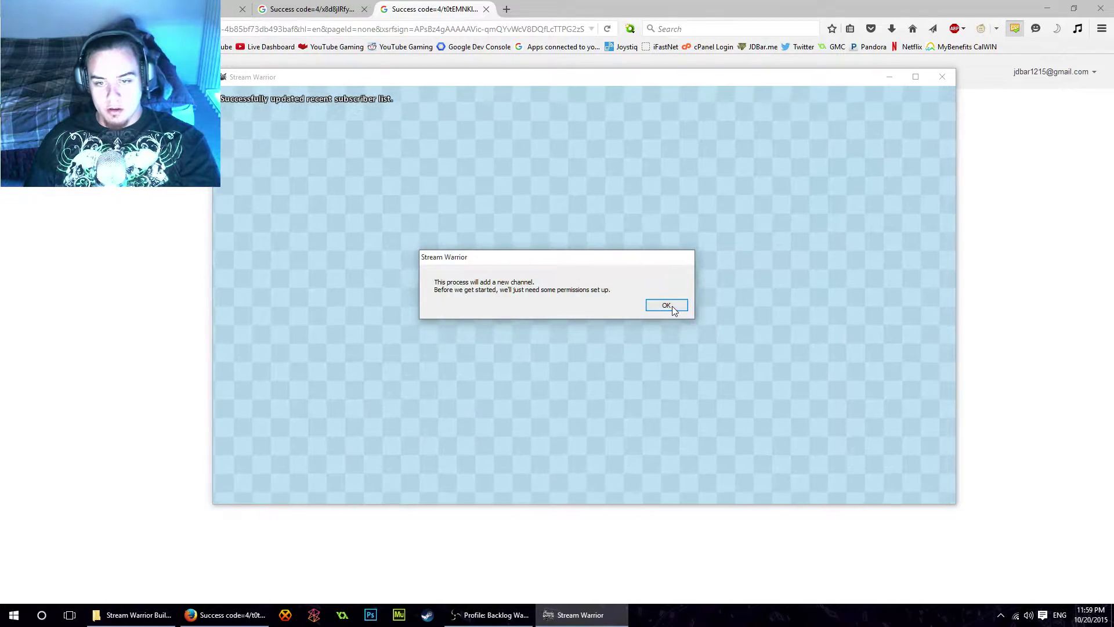
pyautogui.click(670, 307)
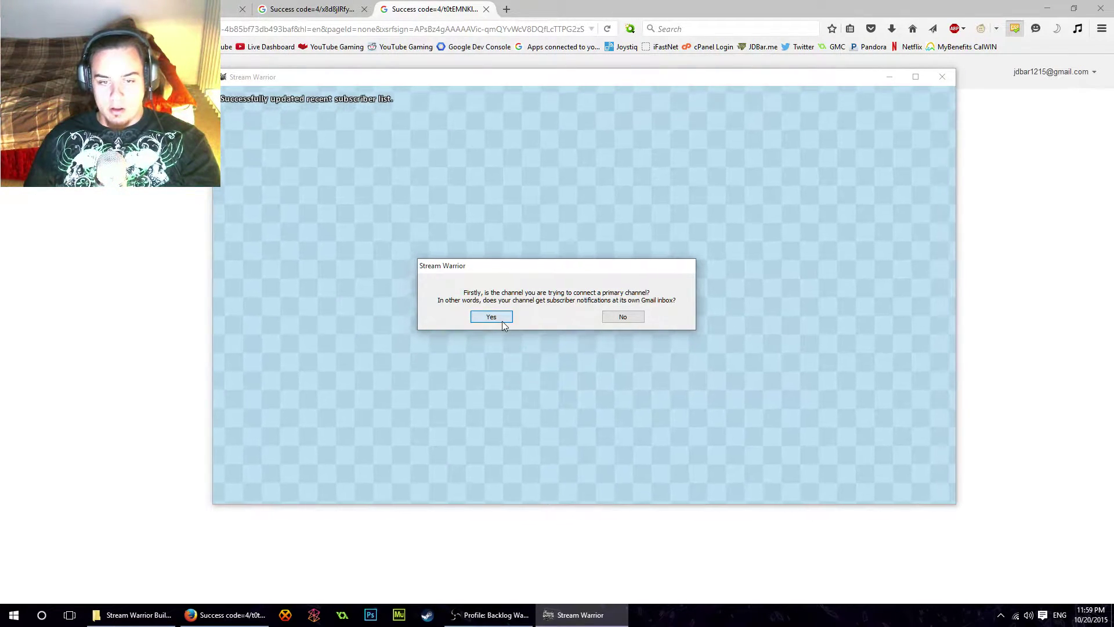
pyautogui.click(492, 318)
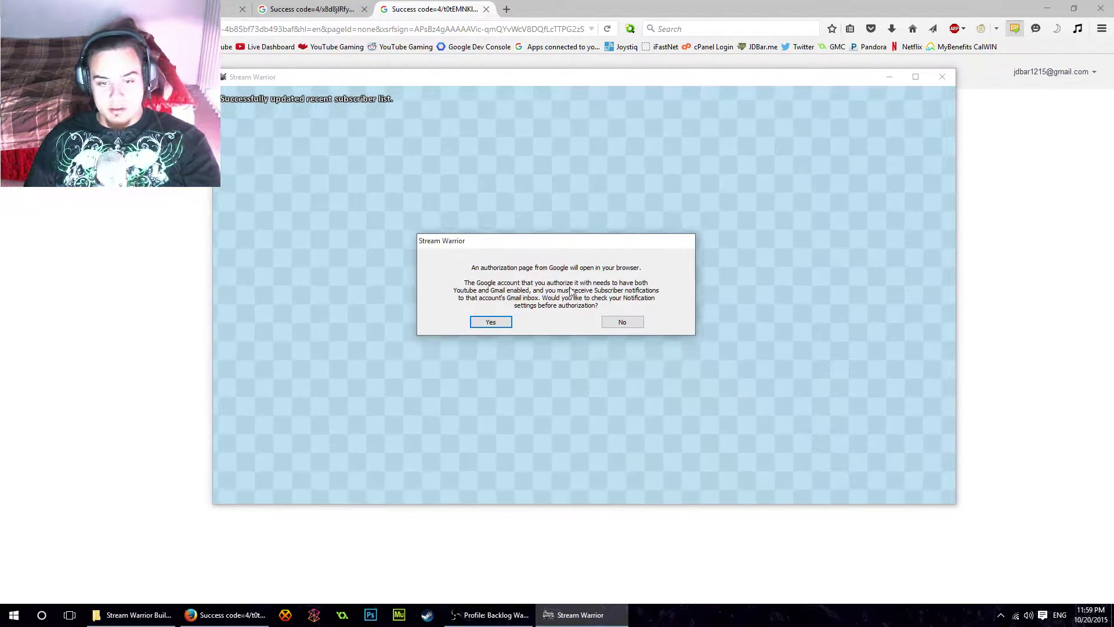
pyautogui.click(625, 322)
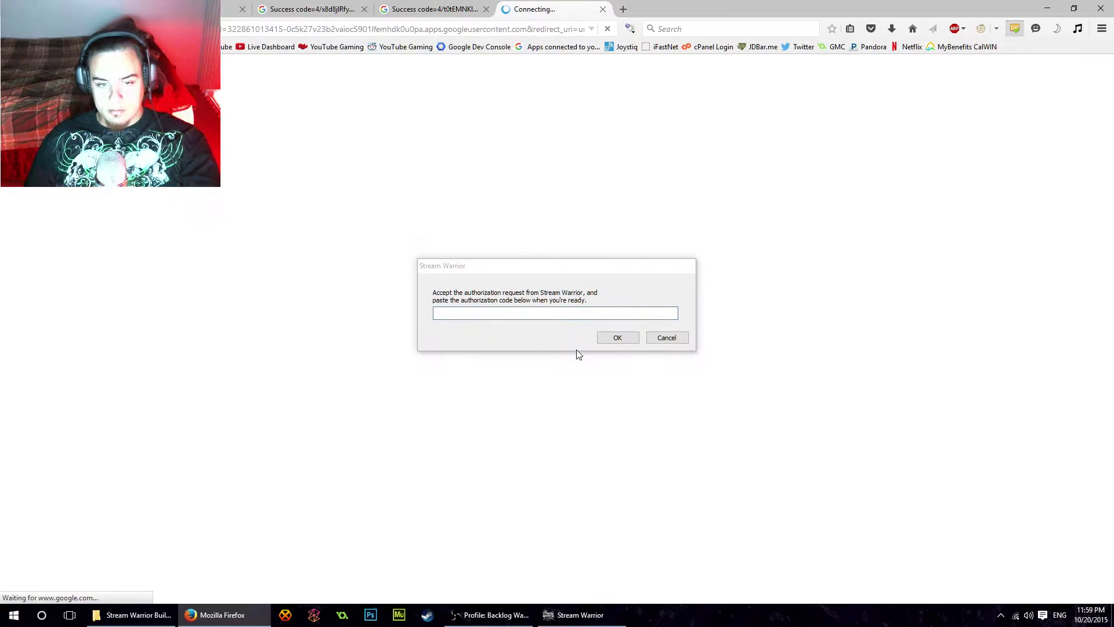
# - Paste and submit the authorization code, then dismiss the success message
pyautogui.moveTo(540, 266); pyautogui.dragTo(772, 386)
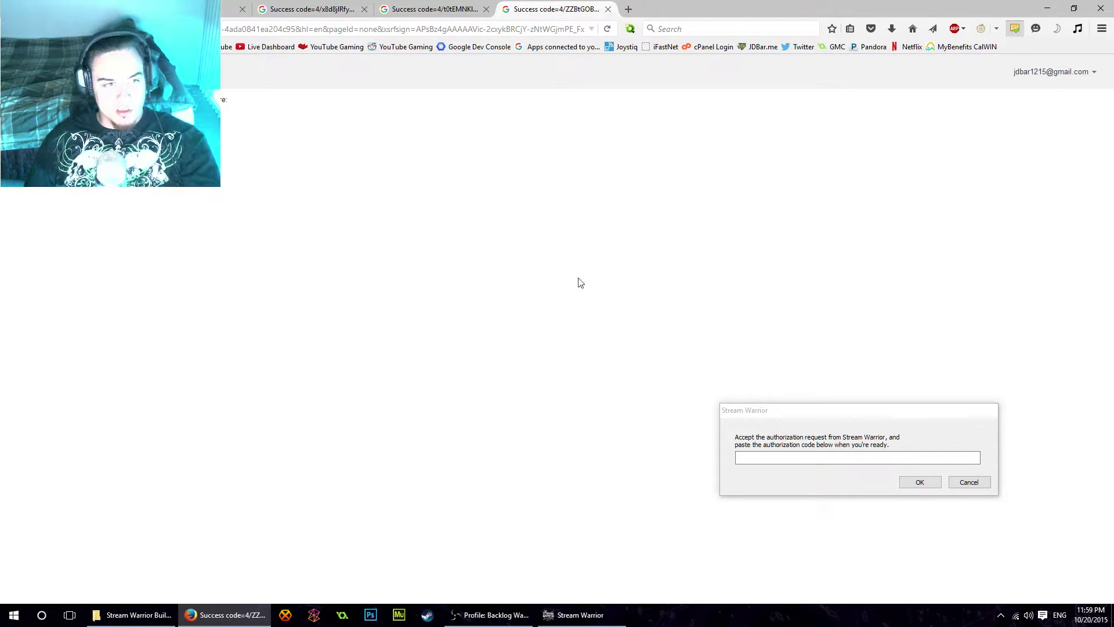
pyautogui.click(953, 459)
pyautogui.hotkey('ctrl', 'v')
pyautogui.click(914, 480)
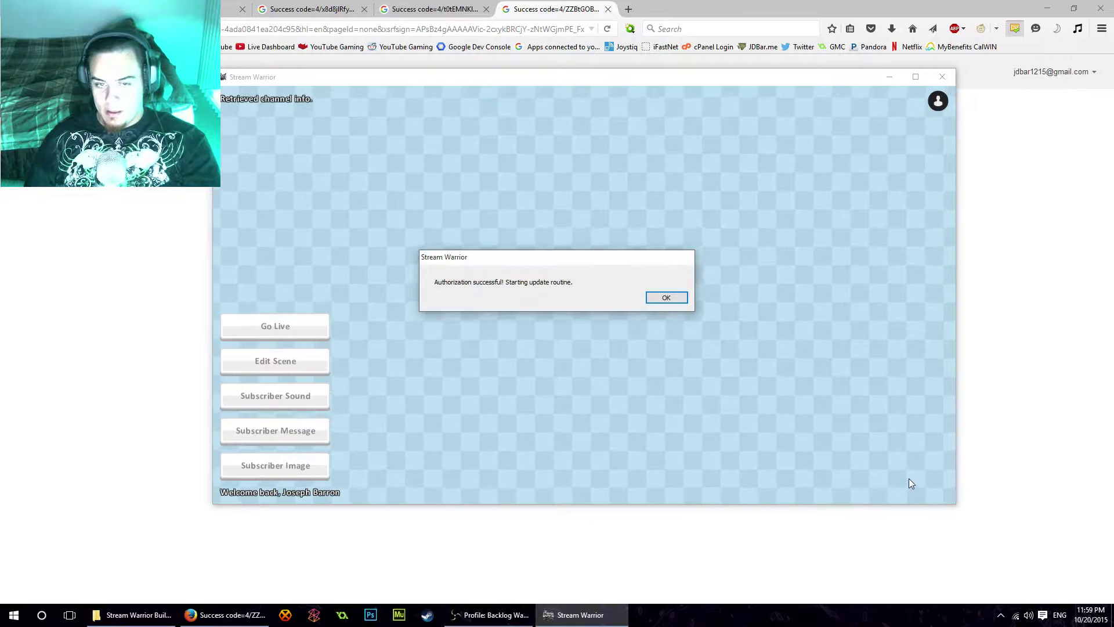
pyautogui.click(670, 298)
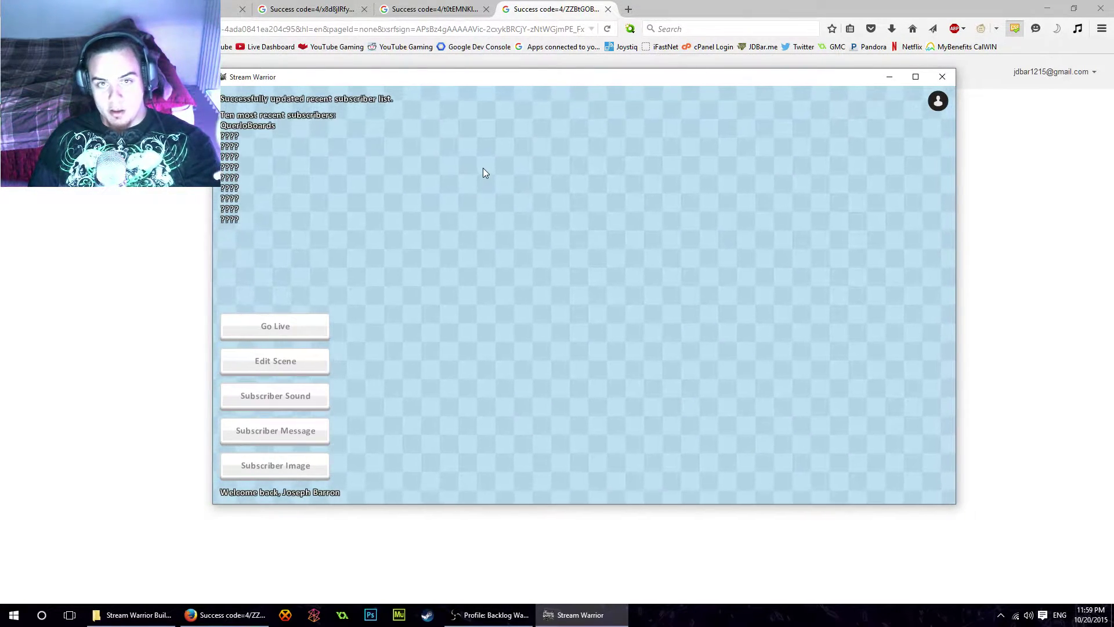
# - Switch to the QuerloBoards profile, then back to Backlog Warrior
pyautogui.click(936, 102)
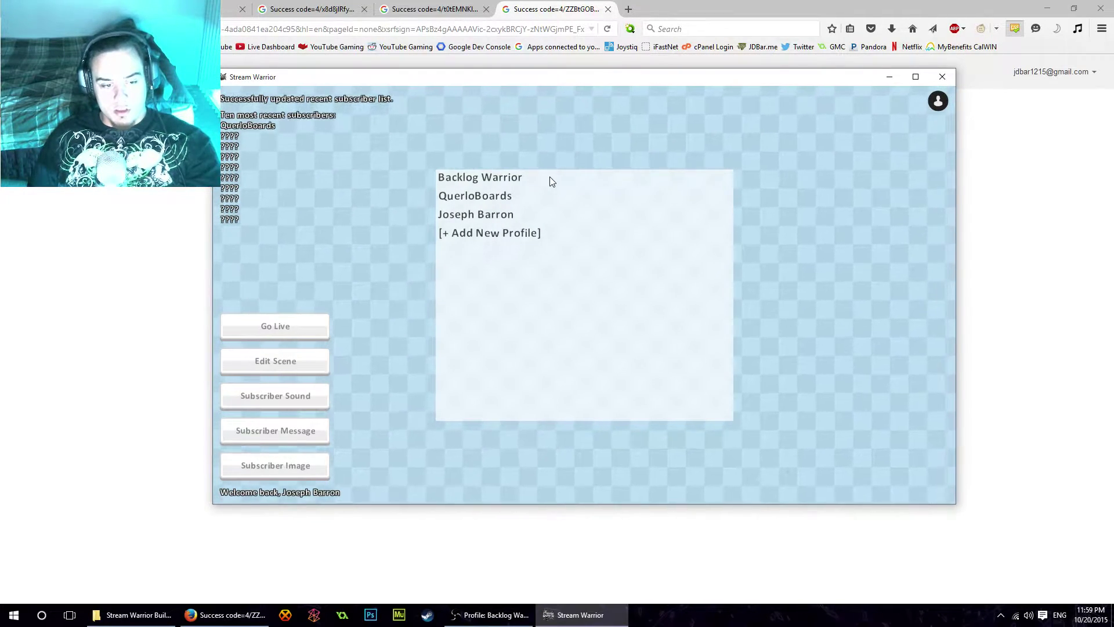
pyautogui.click(490, 199)
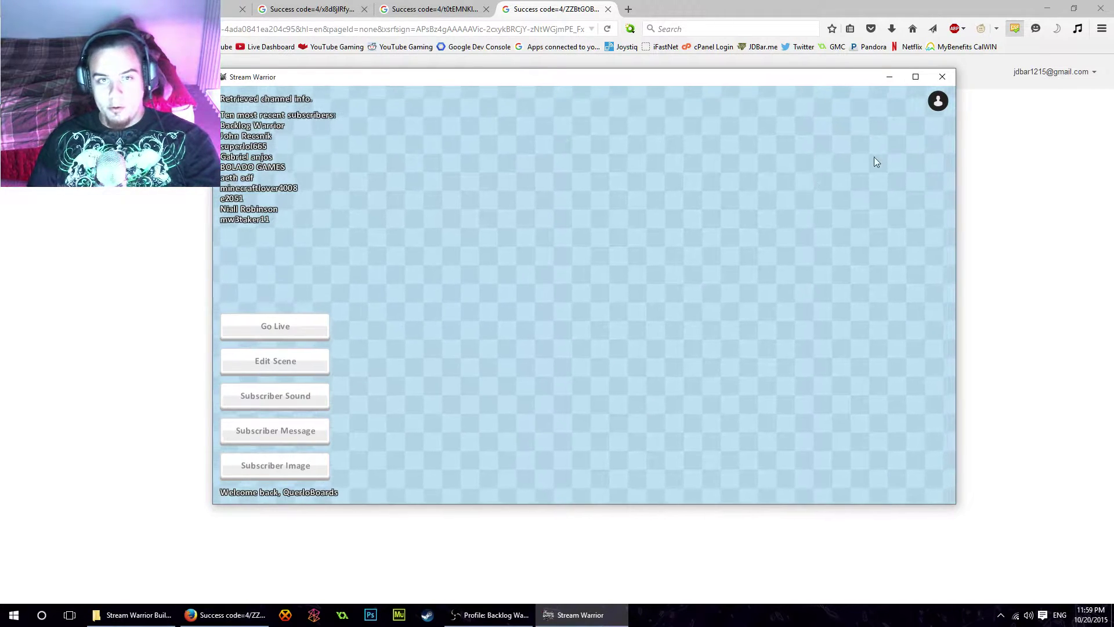
pyautogui.click(937, 102)
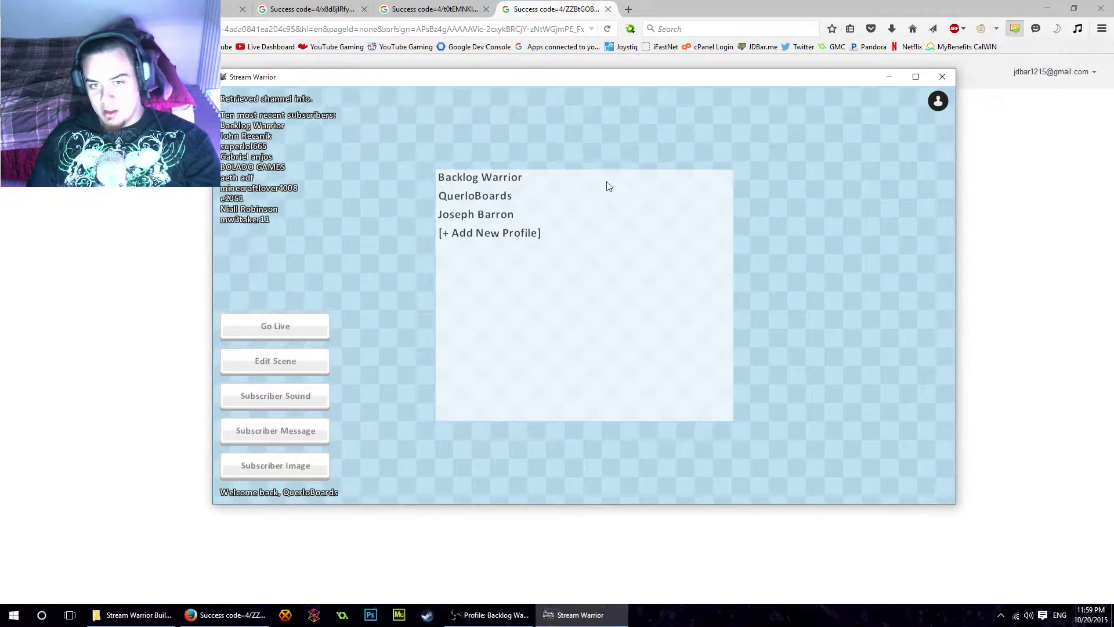
pyautogui.click(487, 178)
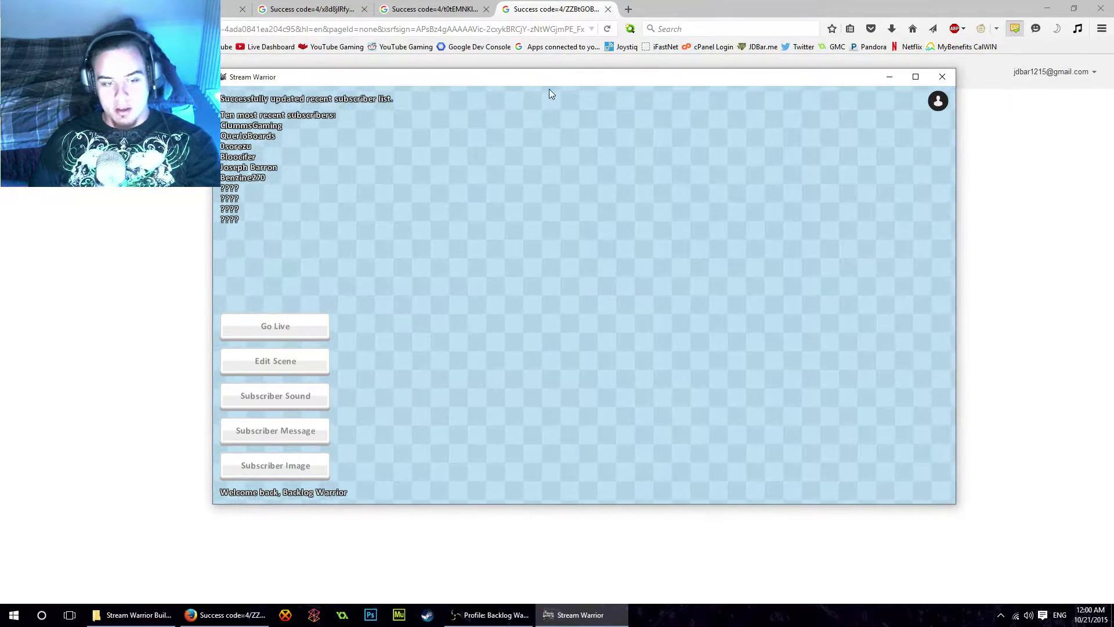
pyautogui.moveTo(557, 81); pyautogui.dragTo(589, 89)
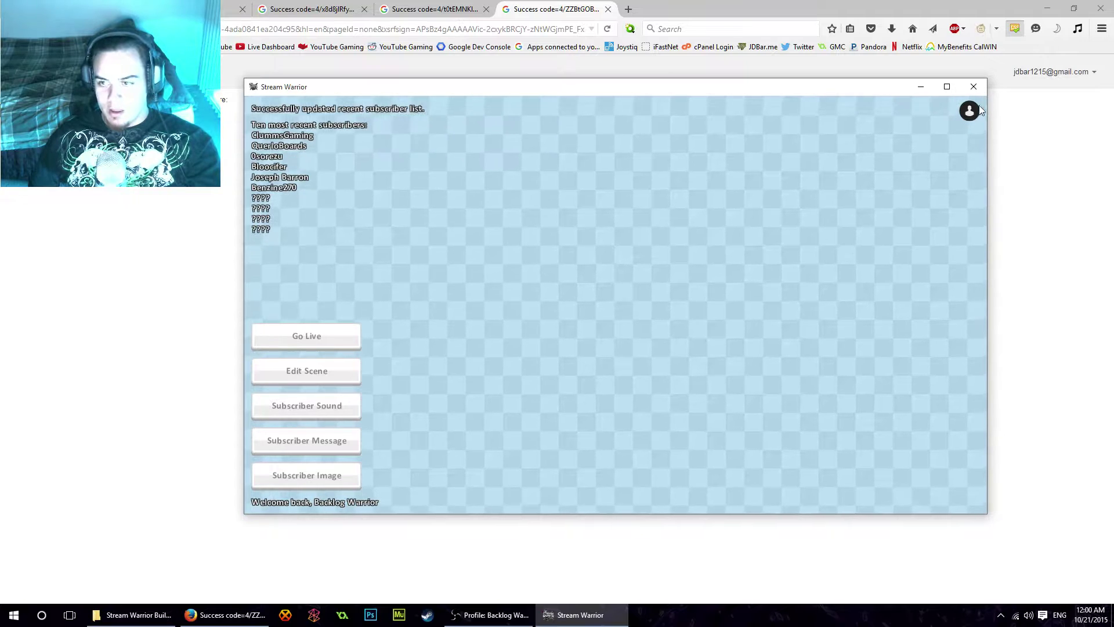
pyautogui.click(969, 110)
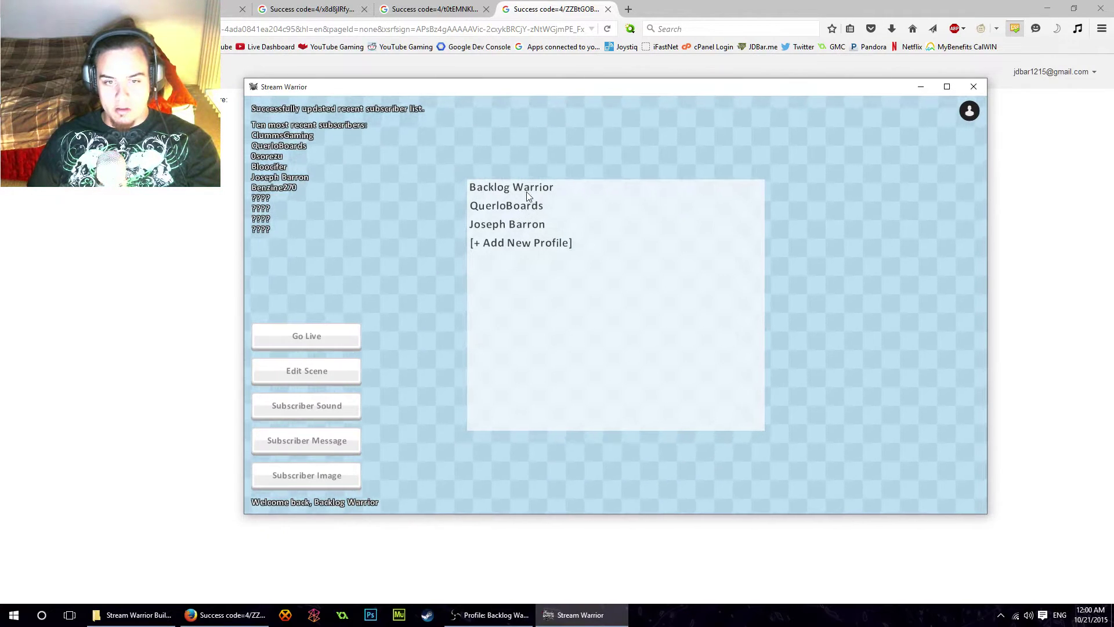
pyautogui.rightClick(514, 229)
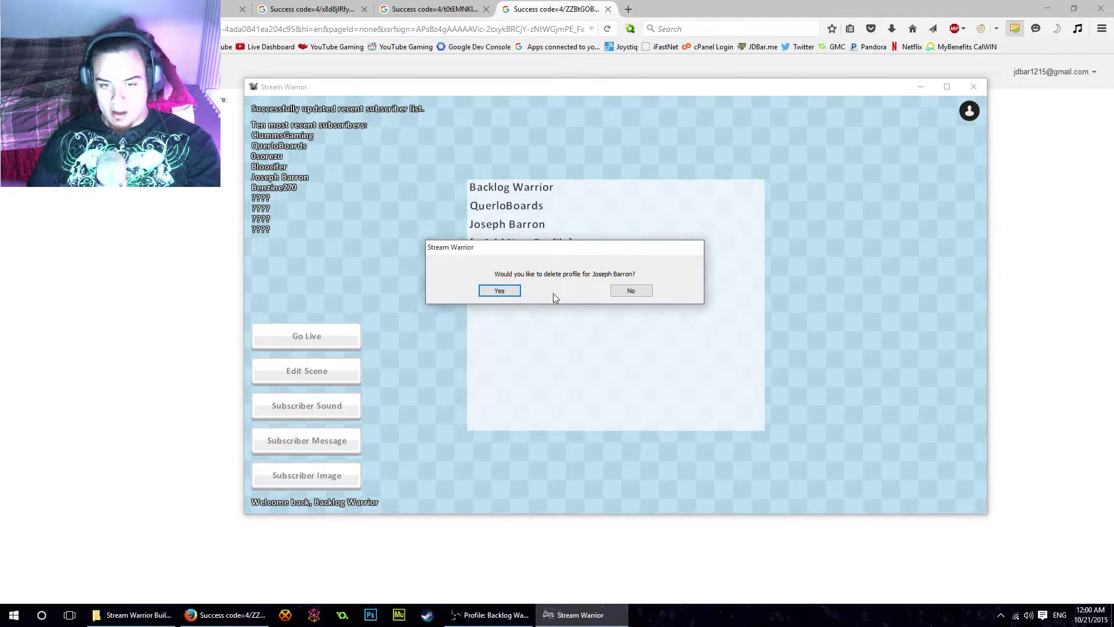
pyautogui.click(500, 291)
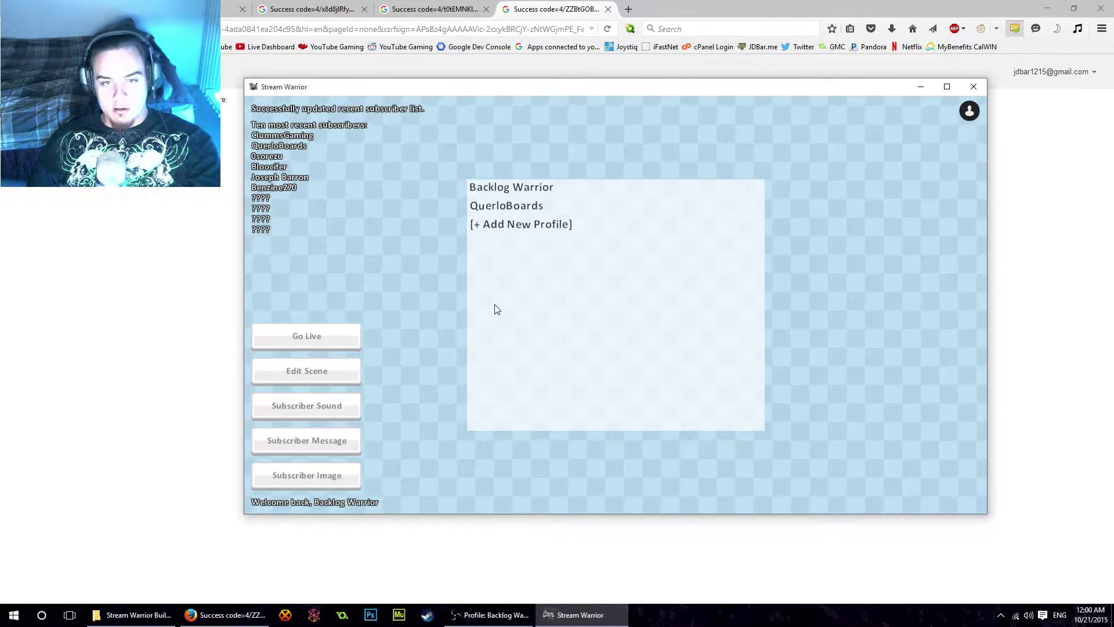
pyautogui.click(505, 206)
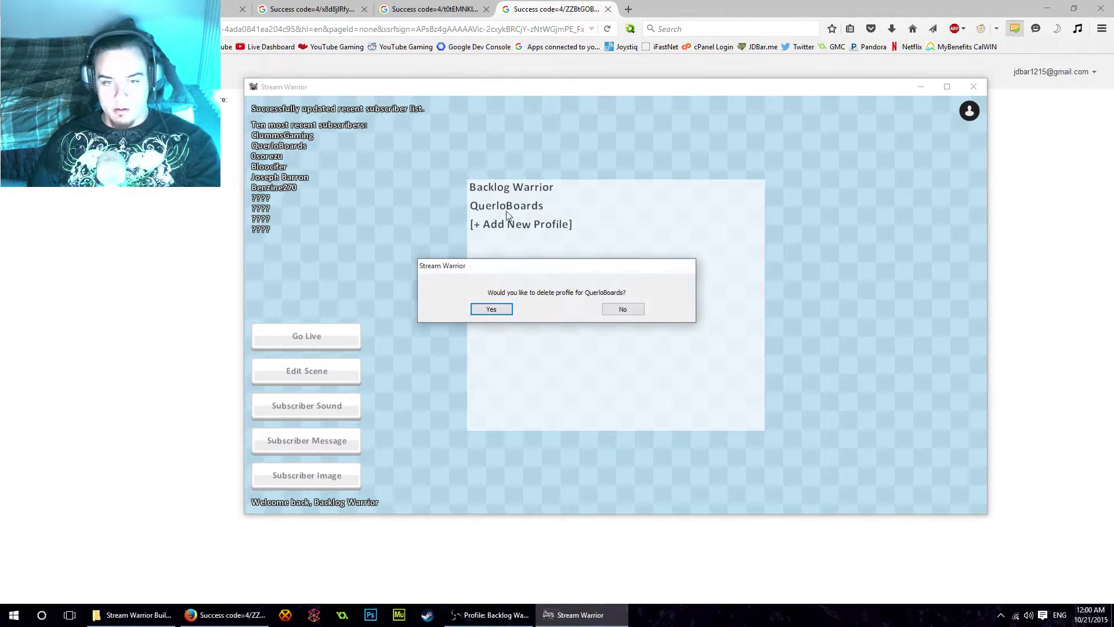
pyautogui.click(499, 309)
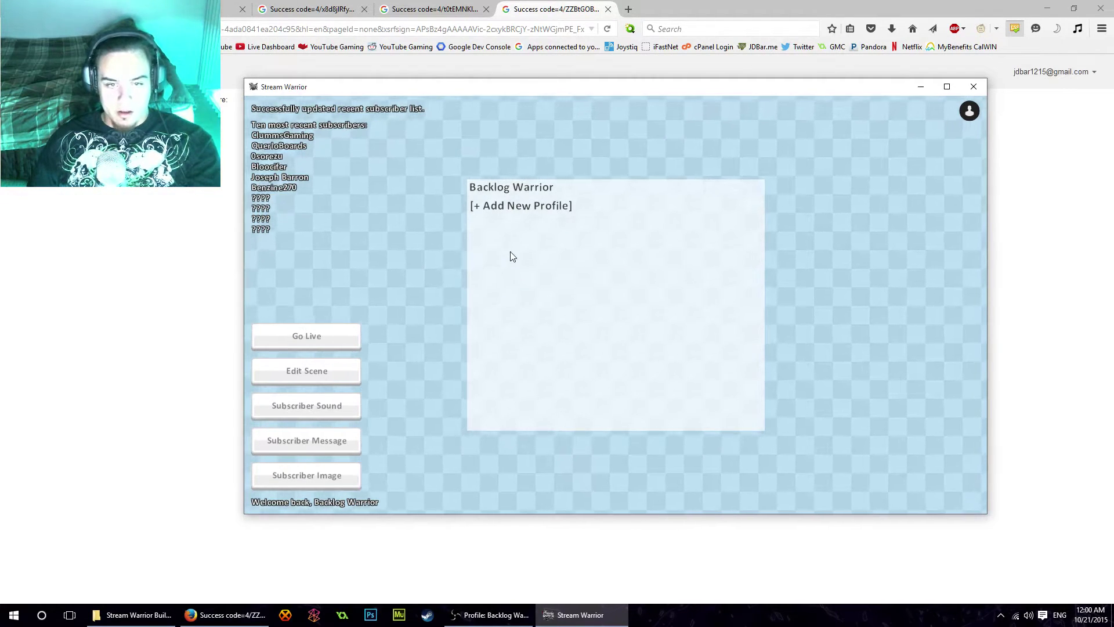
# - Try deleting Backlog Warrior and dismiss the only-remaining-profile warning
pyautogui.click(515, 187)
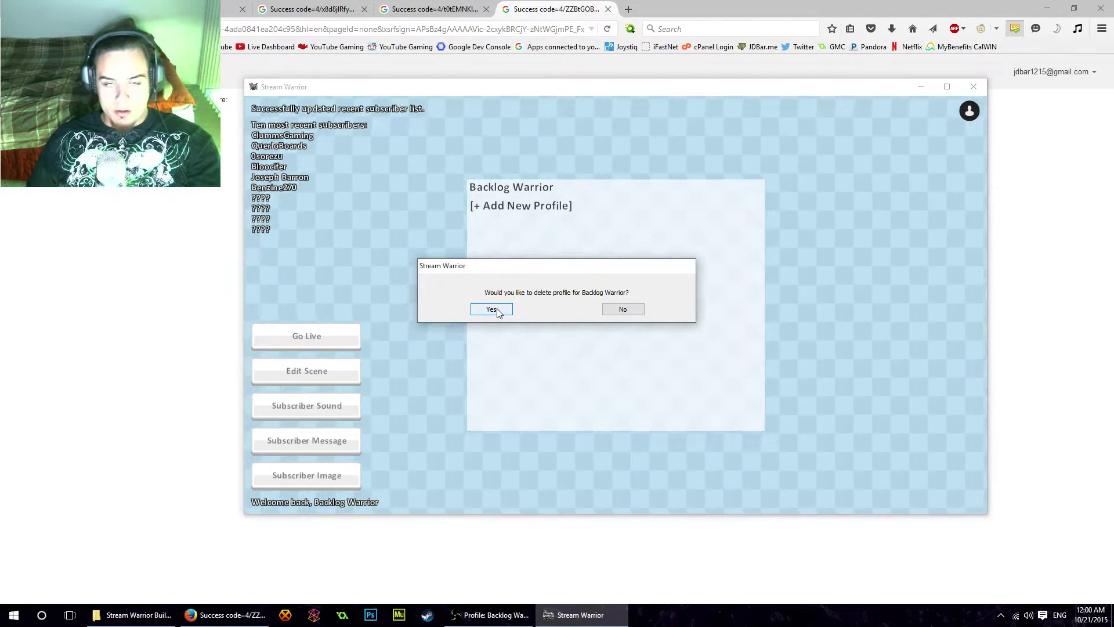
pyautogui.click(495, 311)
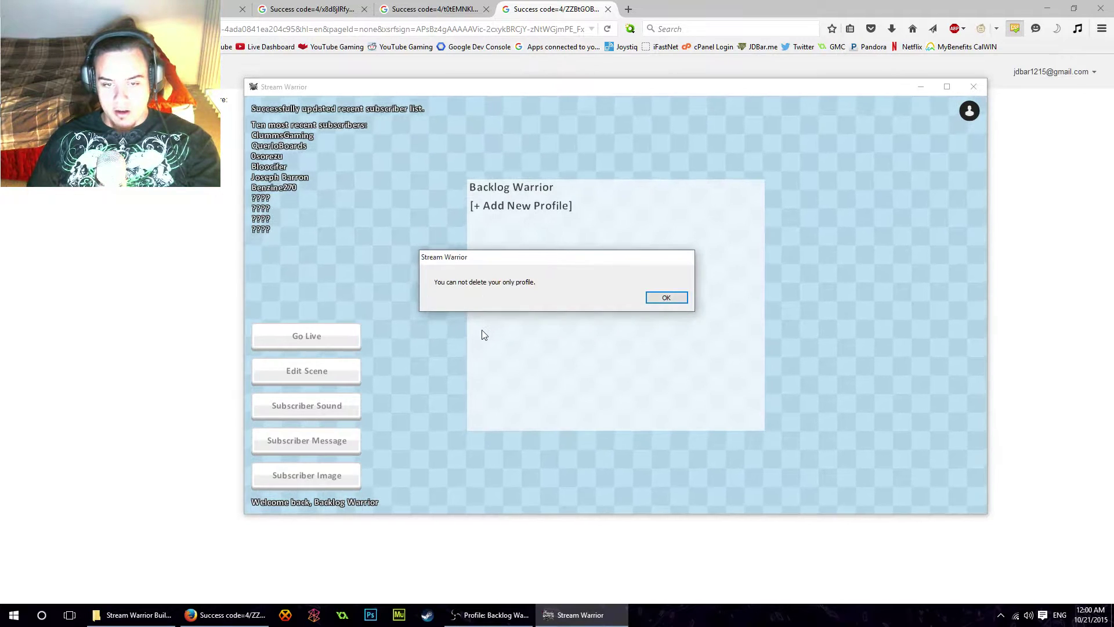
pyautogui.moveTo(617, 256); pyautogui.dragTo(625, 249)
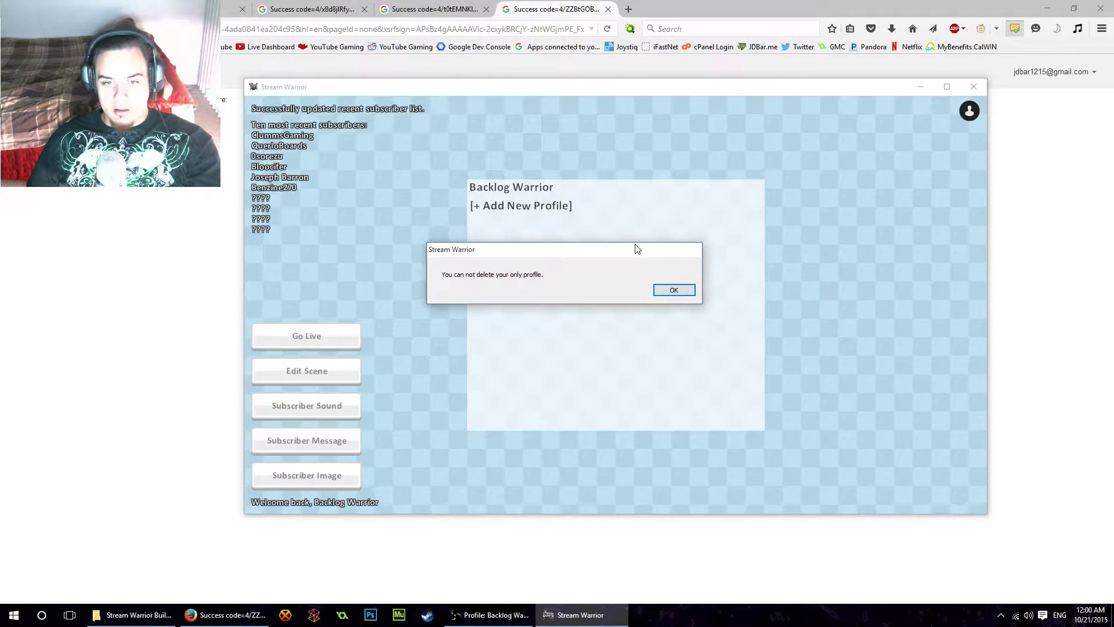
pyautogui.click(672, 290)
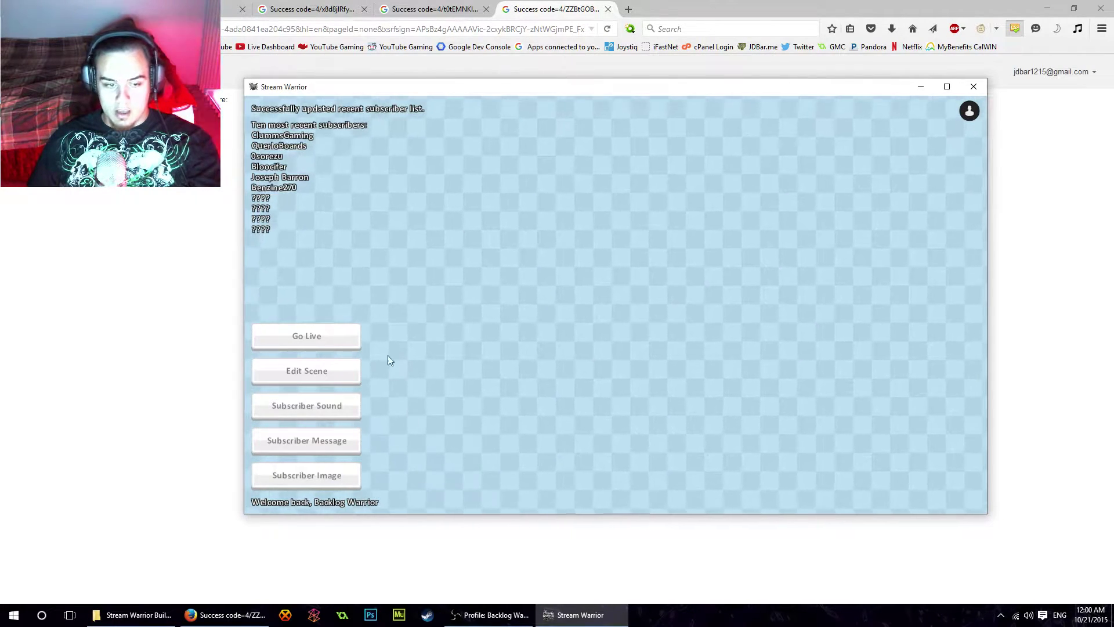
# - Move the logo and subscriber text into place in the subscriber alert scene editor
pyautogui.click(340, 370)
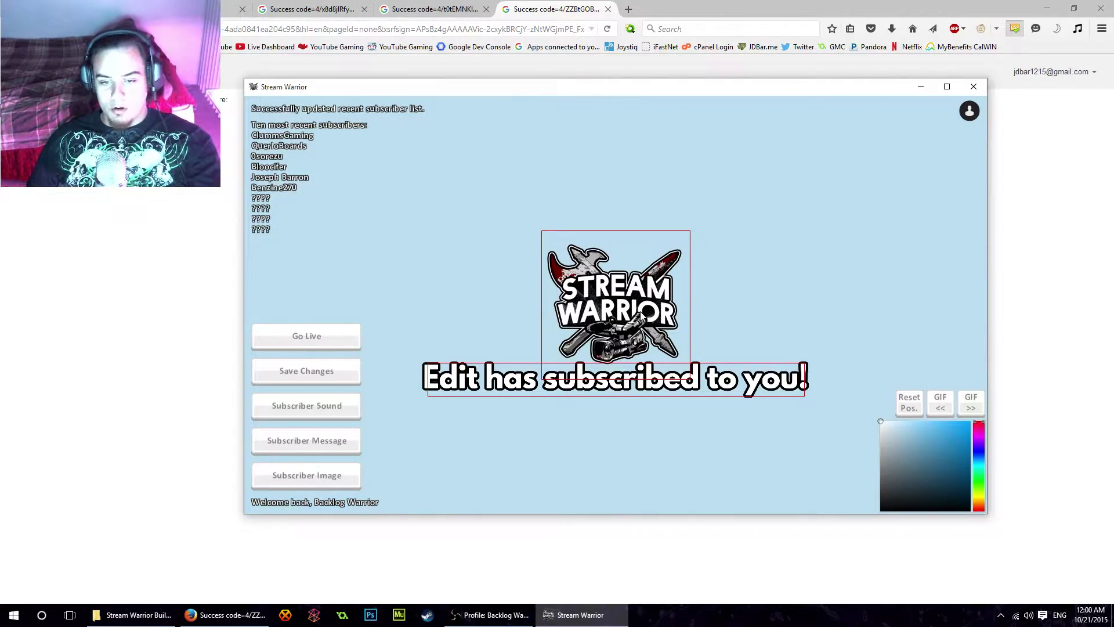
pyautogui.moveTo(641, 316); pyautogui.dragTo(651, 302)
pyautogui.moveTo(667, 390); pyautogui.dragTo(665, 386)
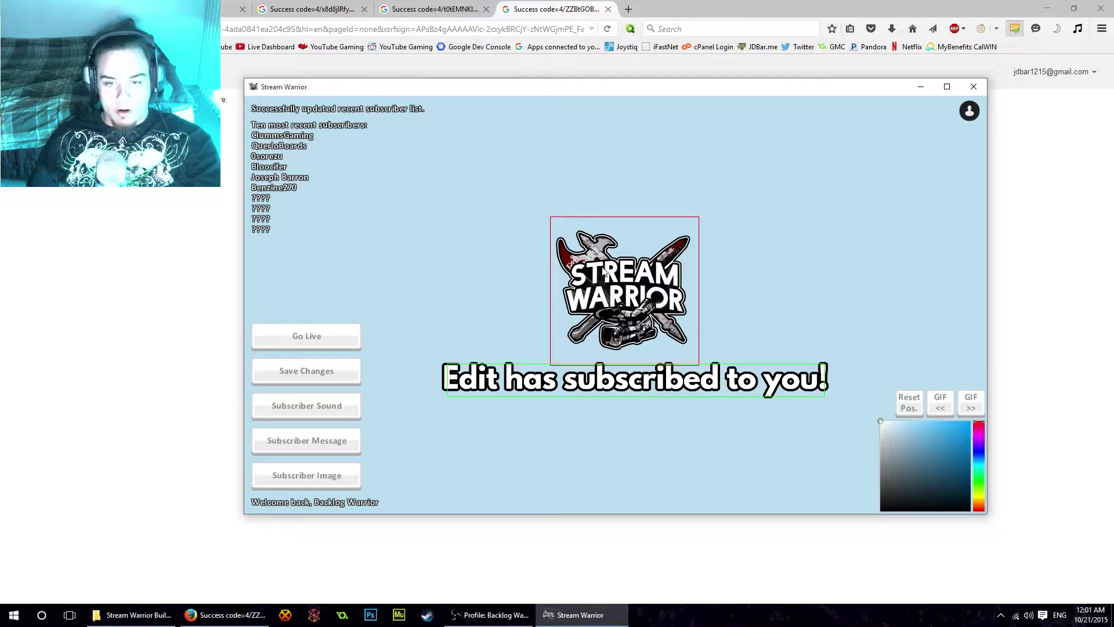
pyautogui.moveTo(603, 273); pyautogui.dragTo(580, 259)
pyautogui.moveTo(624, 366); pyautogui.dragTo(616, 356)
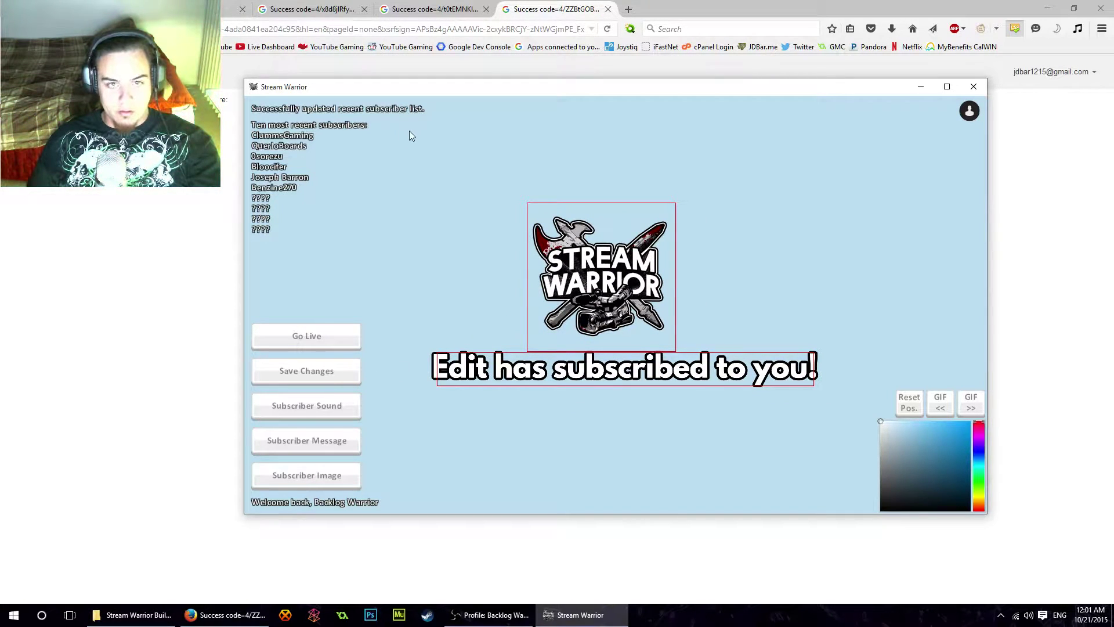
pyautogui.click(241, 106)
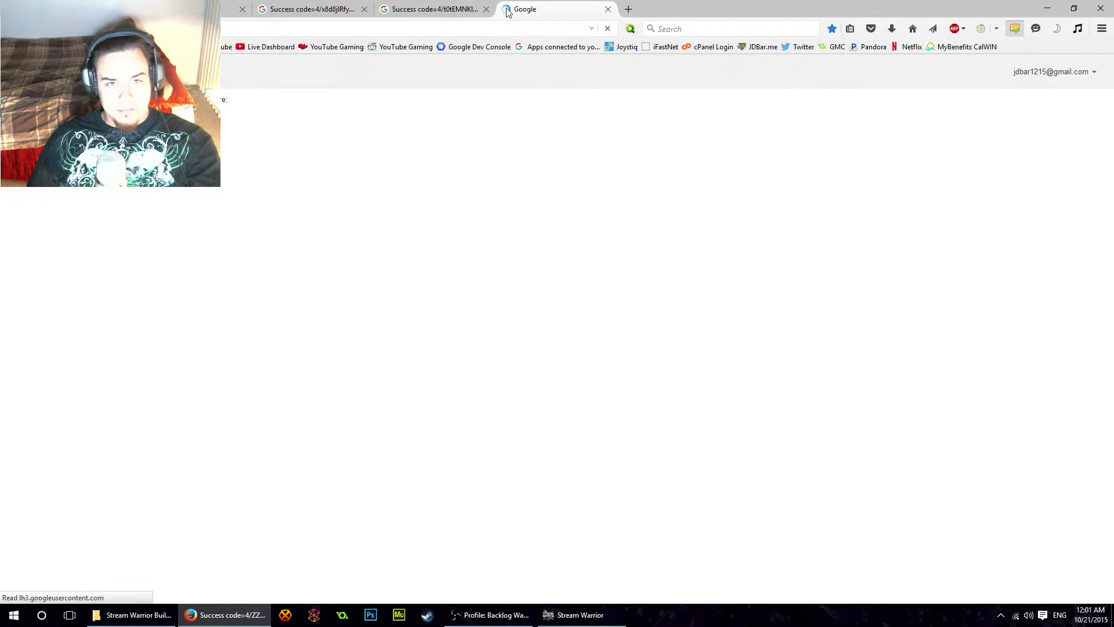
# - Close the leftover tab and open Mario_move.gif from the 'mario gif' image results
pyautogui.click(486, 9)
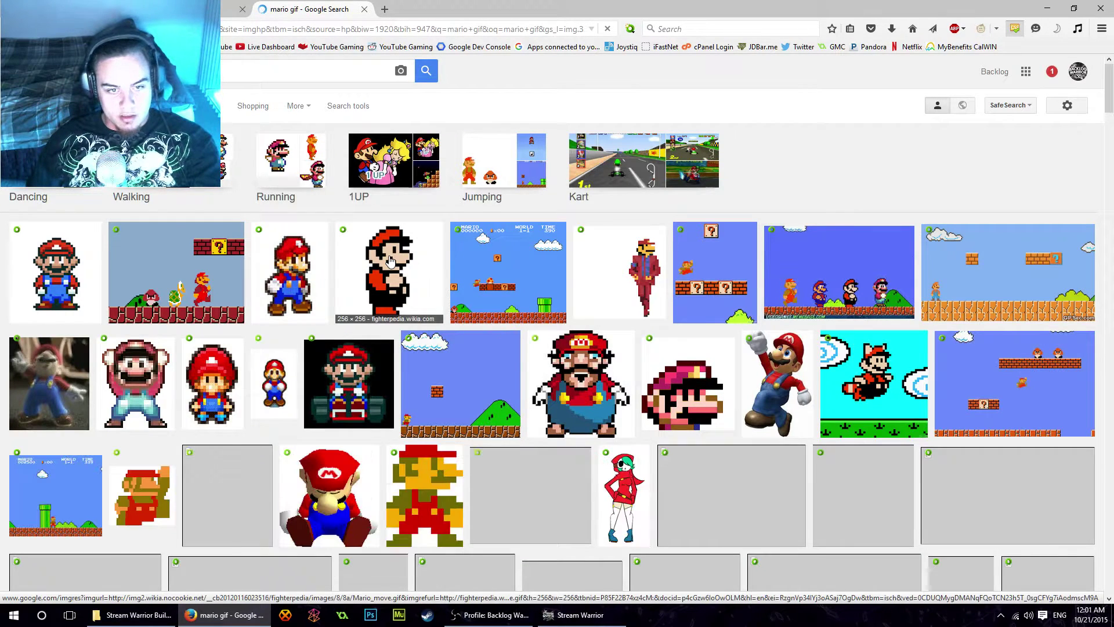
pyautogui.middleClick(390, 273)
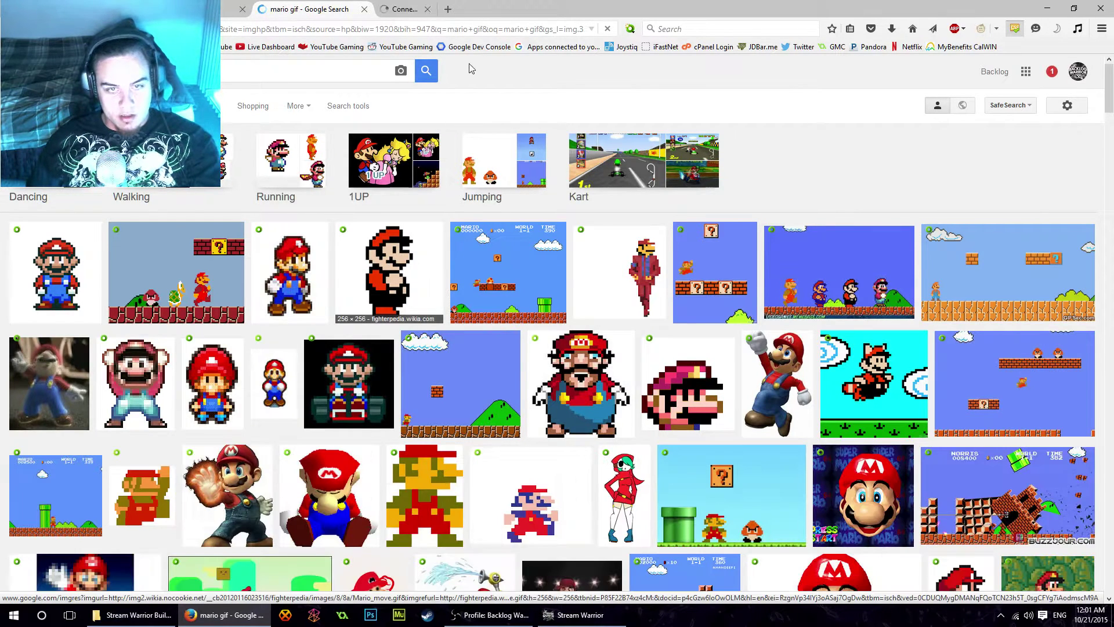
pyautogui.click(410, 9)
pyautogui.click(827, 285)
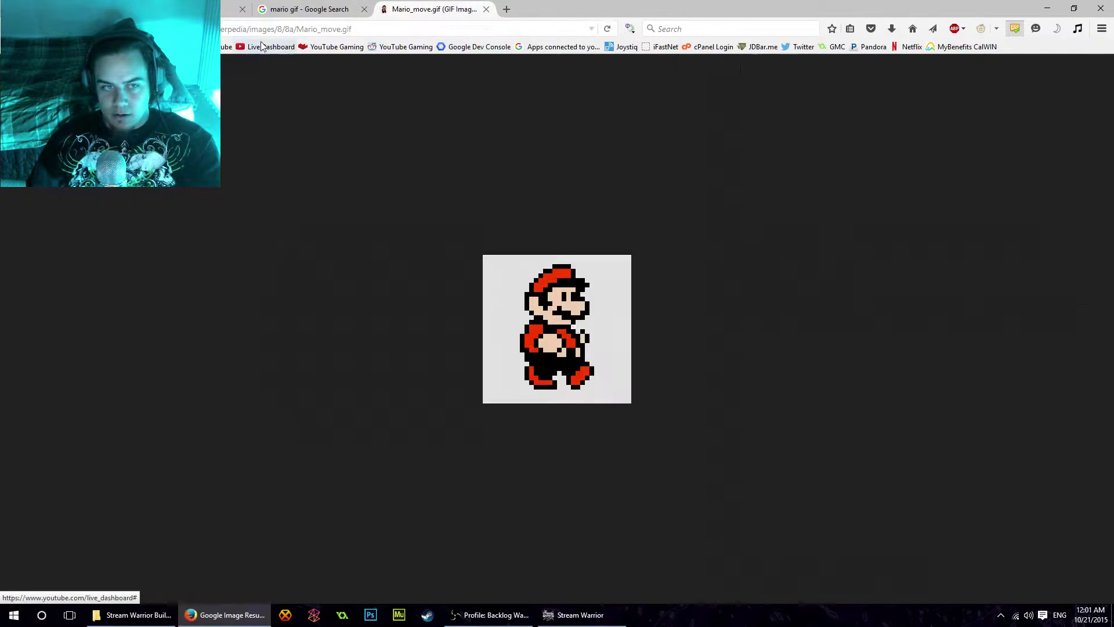
# - Save the scene edits and set the pasted Mario GIF link as the subscriber image
pyautogui.click(575, 615)
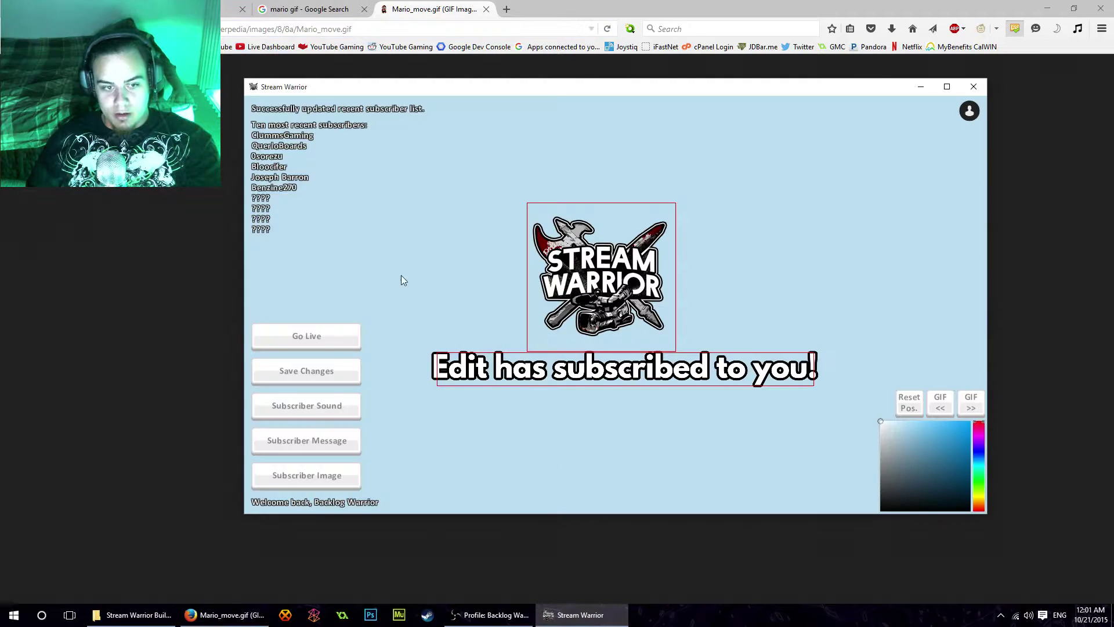
pyautogui.click(327, 369)
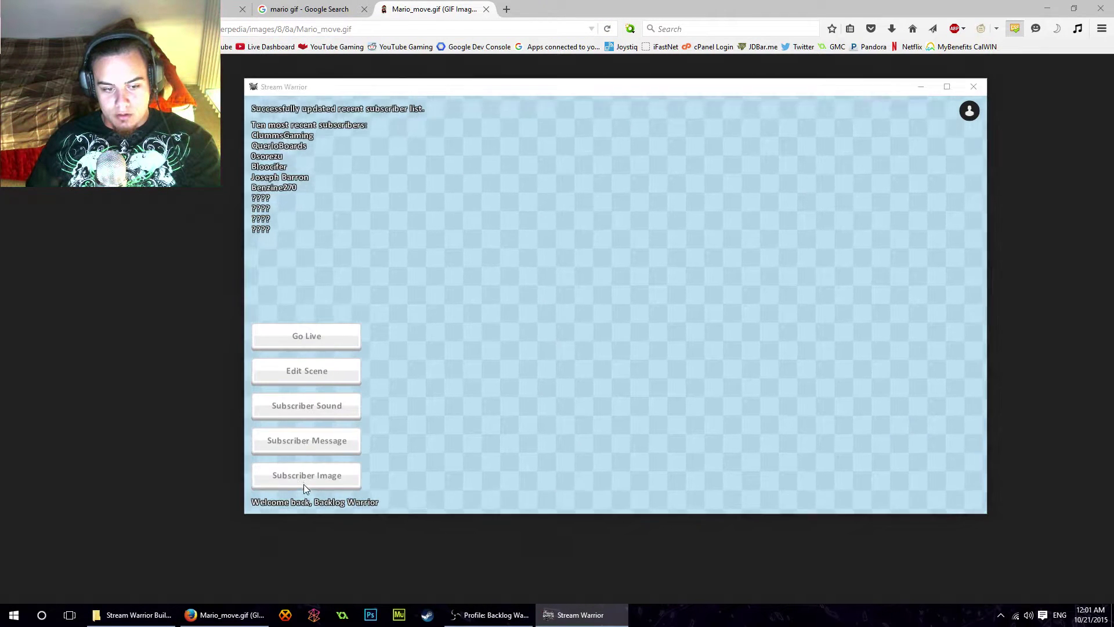
pyautogui.click(304, 478)
pyautogui.hotkey('ctrl', 'a')
pyautogui.hotkey('ctrl', 'v')
pyautogui.click(610, 337)
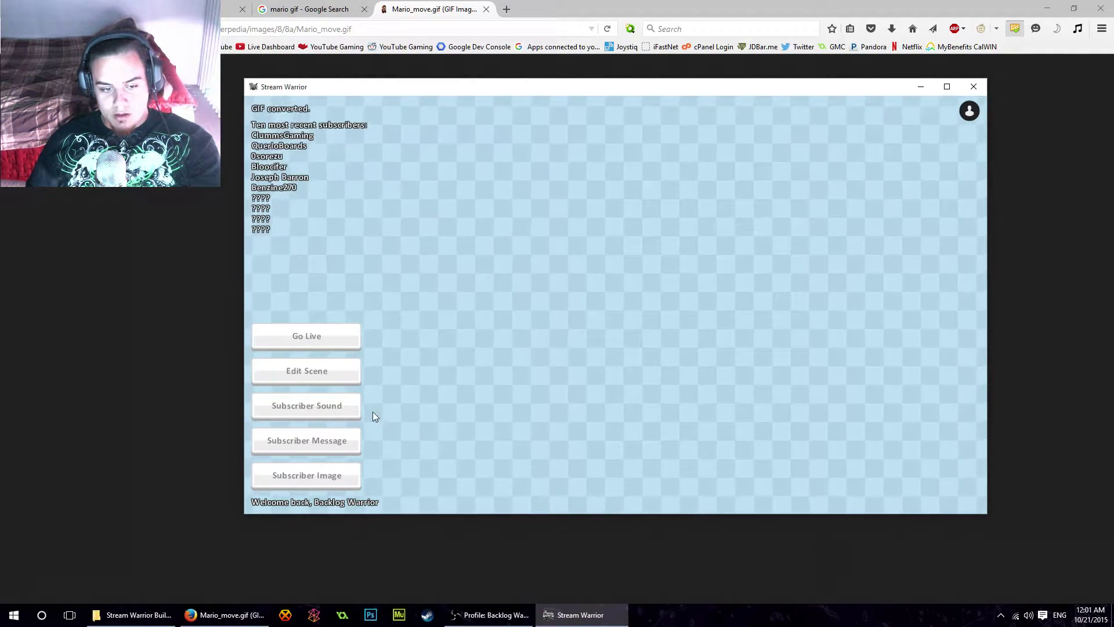
pyautogui.click(366, 408)
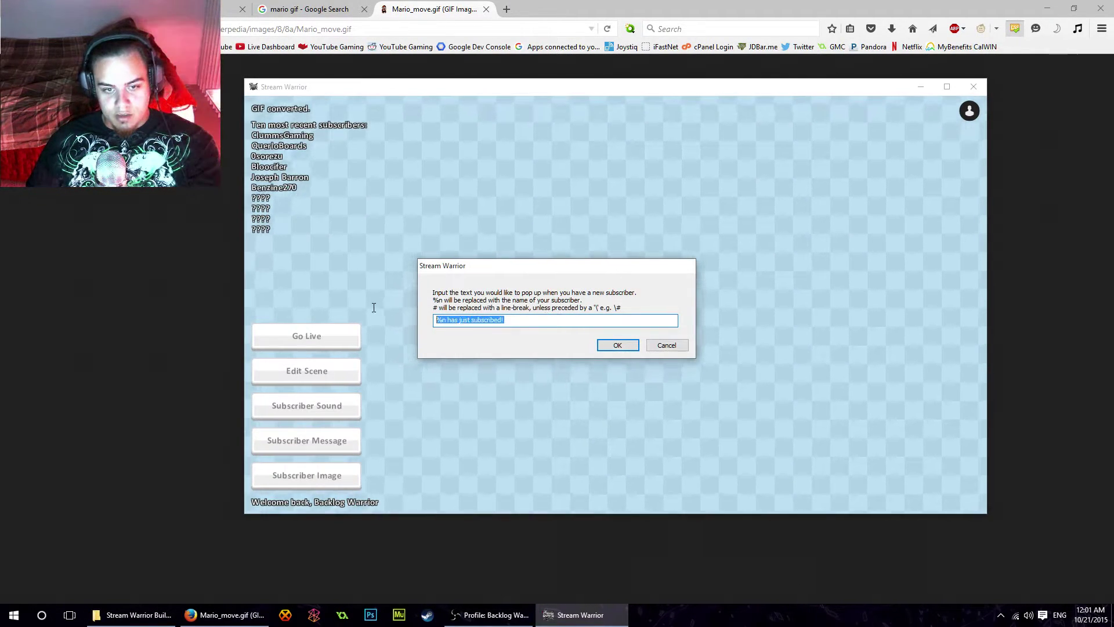
pyautogui.write('Mama')
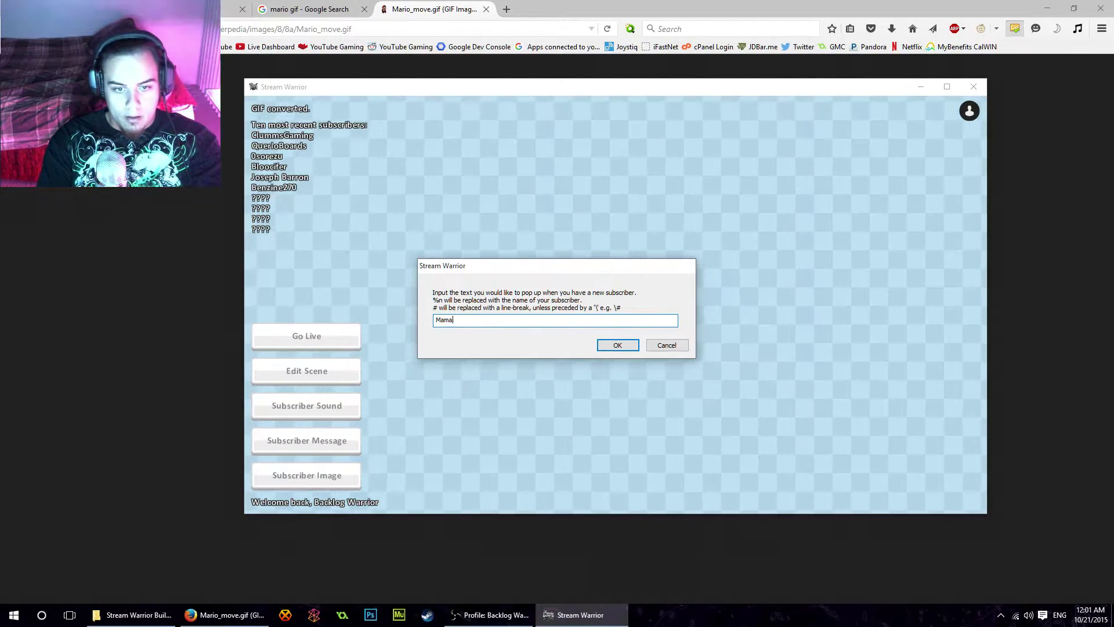
pyautogui.write(' mia, #')
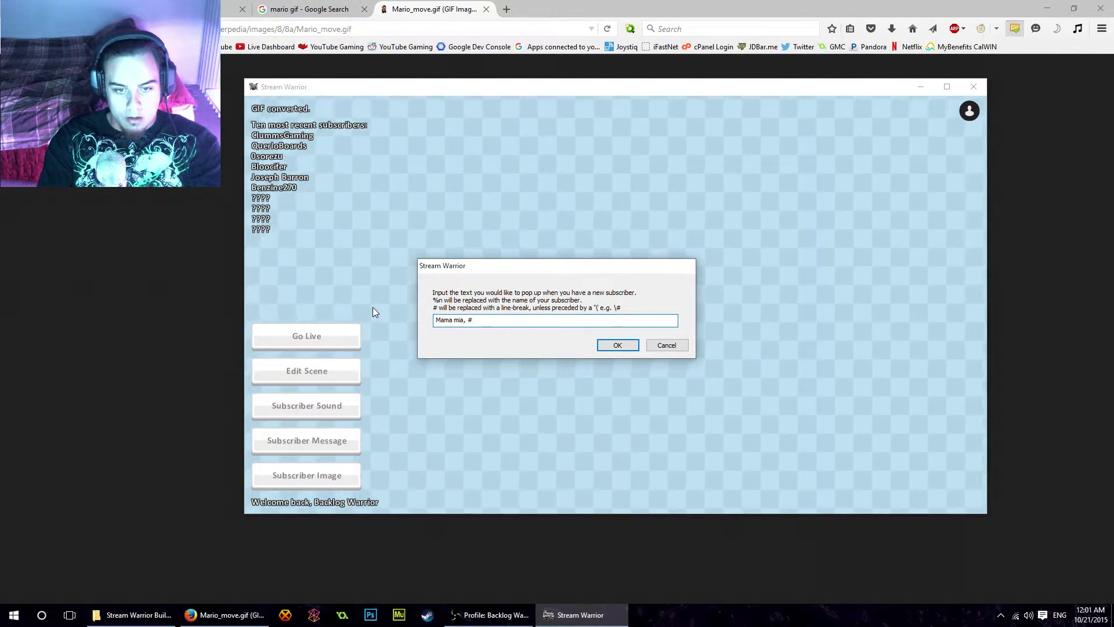
# - Correct the subscriber pop-up text to 'Mama mia,####%n#has subscribed!' and open the Mario alert scene
pyautogui.press('BackSpace')
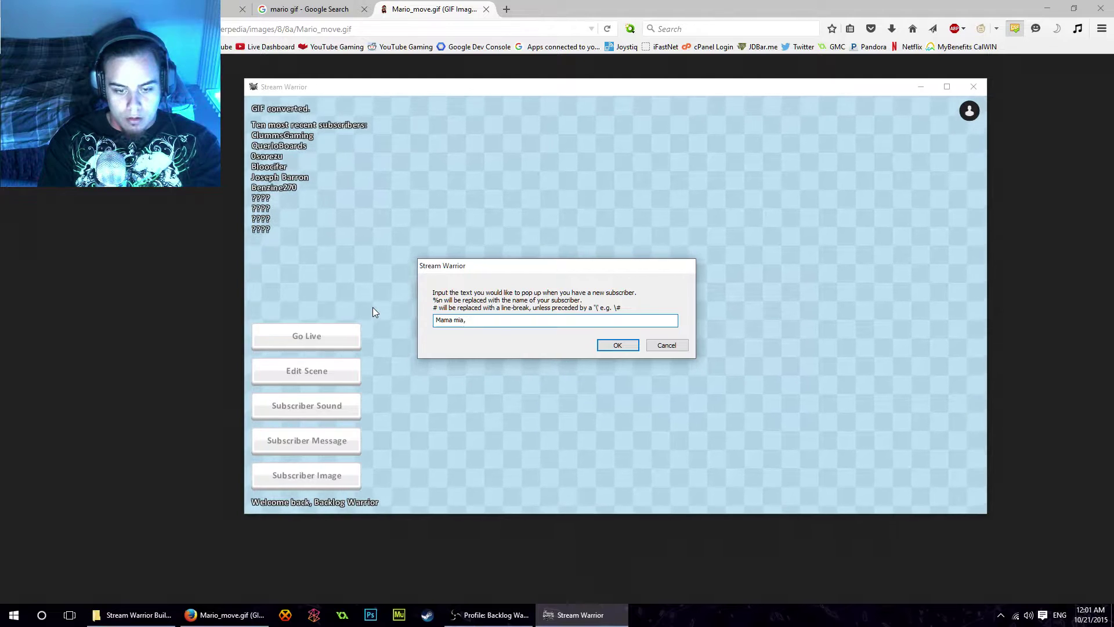
pyautogui.write('%')
pyautogui.press('BackSpace')
pyautogui.write('^^')
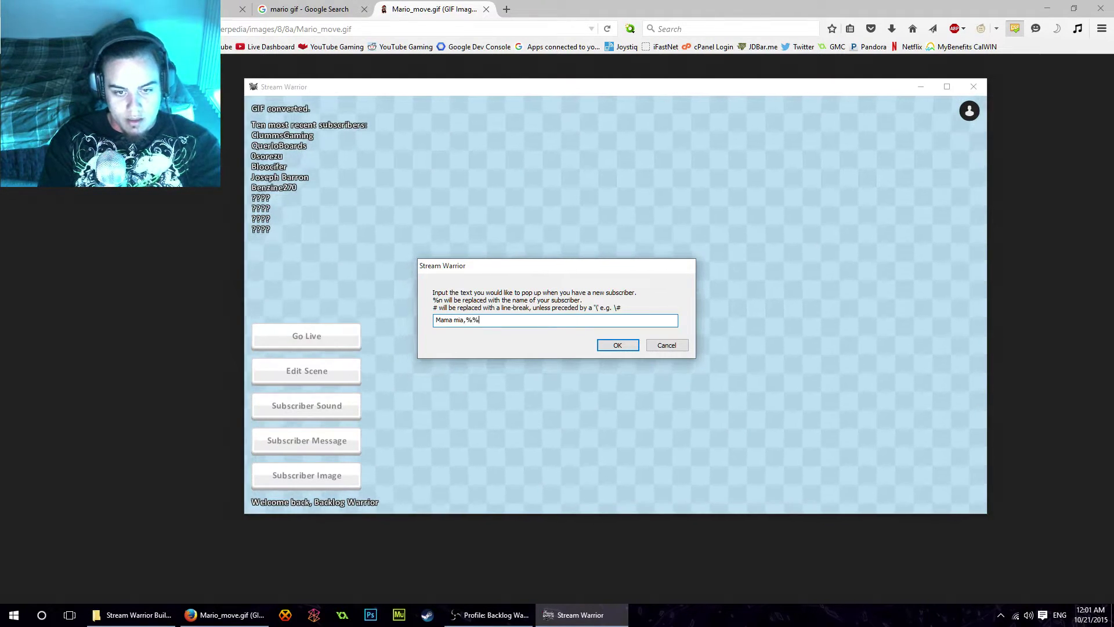
pyautogui.press('BackSpace')
pyautogui.press('BackSpace')
pyautogui.write('##')
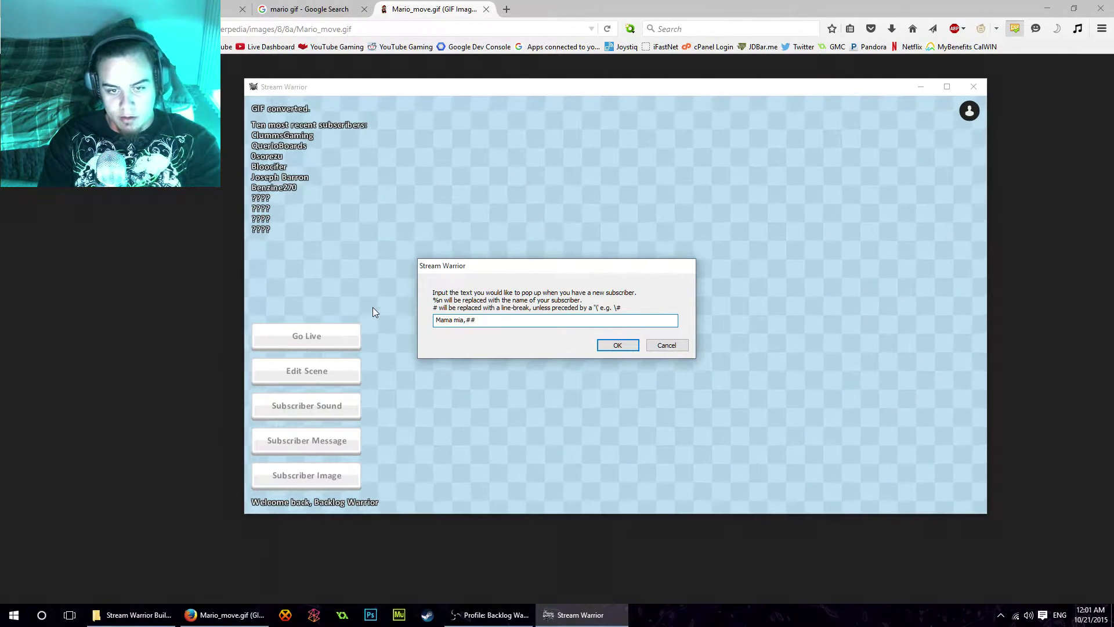
pyautogui.write('##%n')
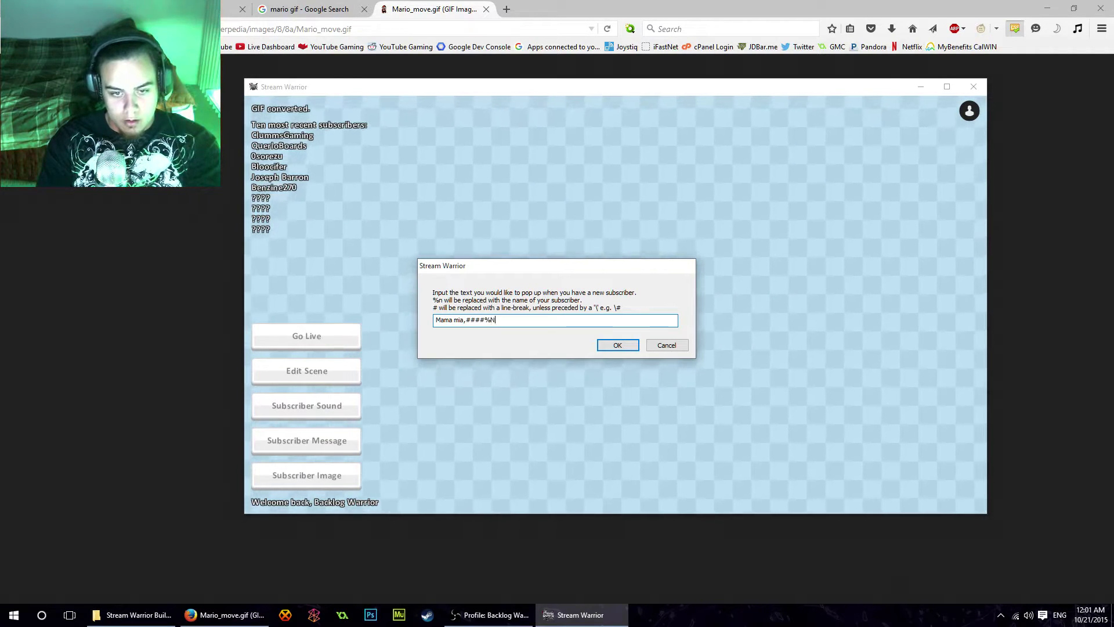
pyautogui.write('n#')
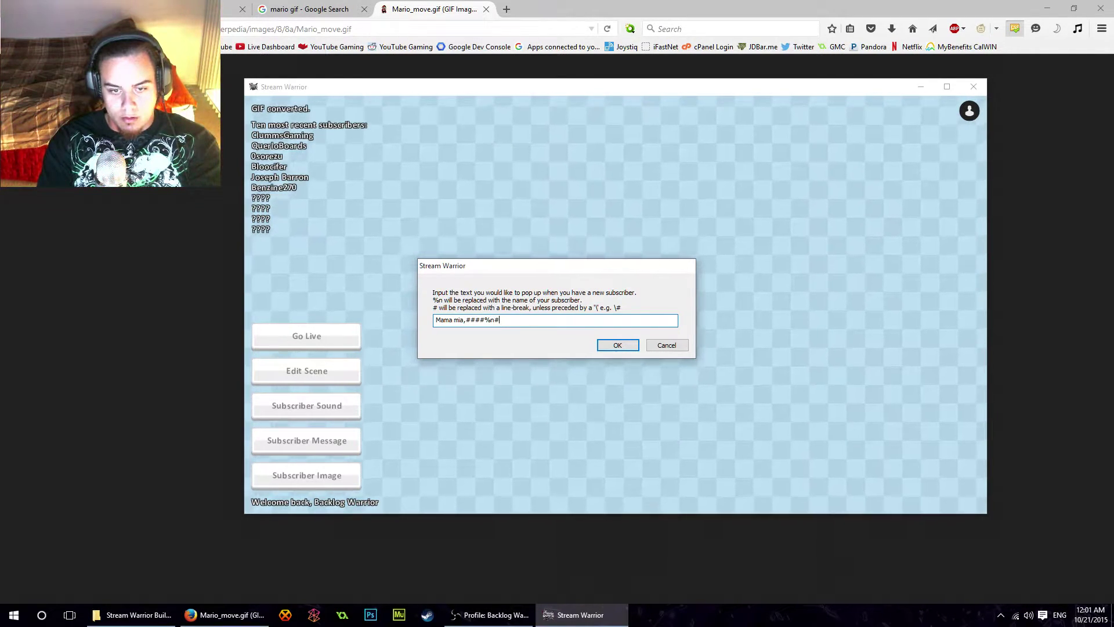
pyautogui.write('has s')
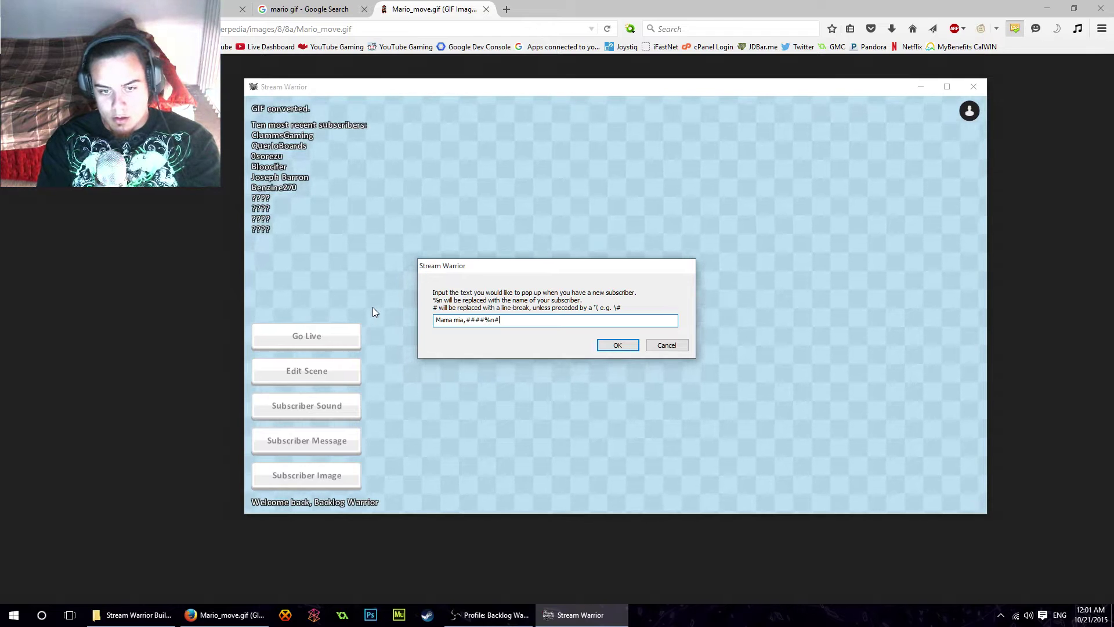
pyautogui.write('ubscribed!')
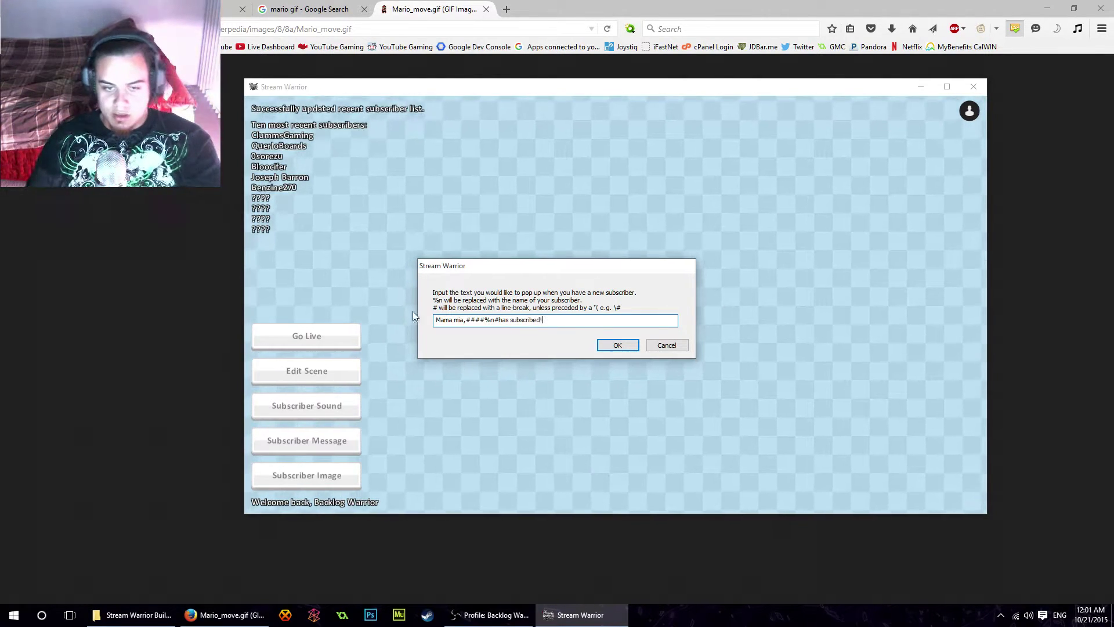
pyautogui.click(618, 346)
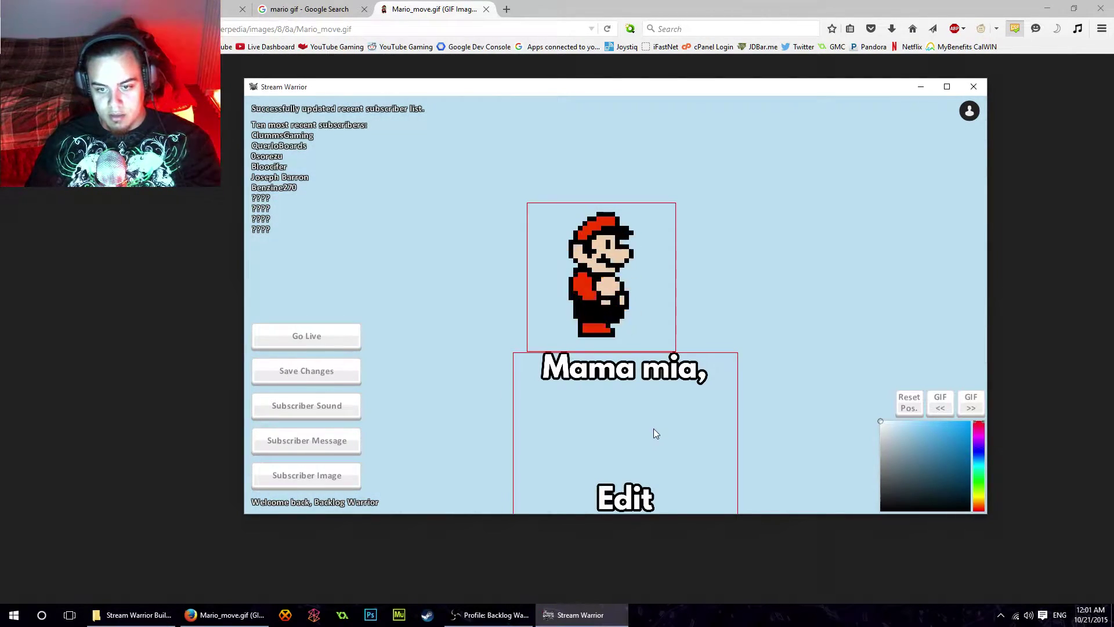
pyautogui.scroll(2, 634, 265)
pyautogui.scroll(2, 639, 288)
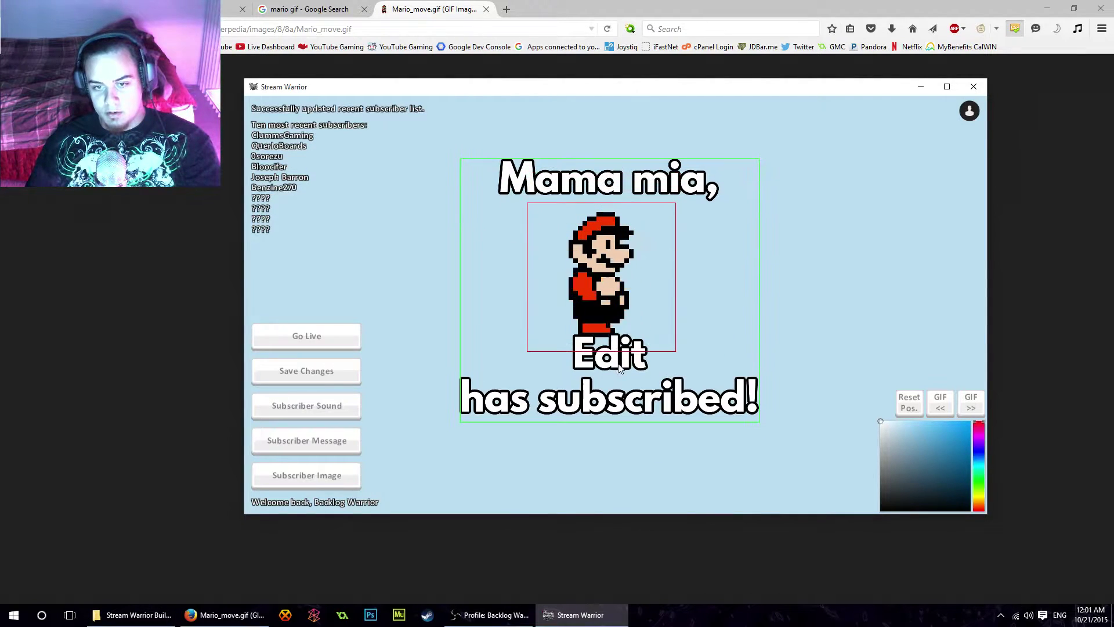
# - Move the Mama mia caption up over the Mario GIF and save the scene
pyautogui.moveTo(616, 377); pyautogui.dragTo(615, 372)
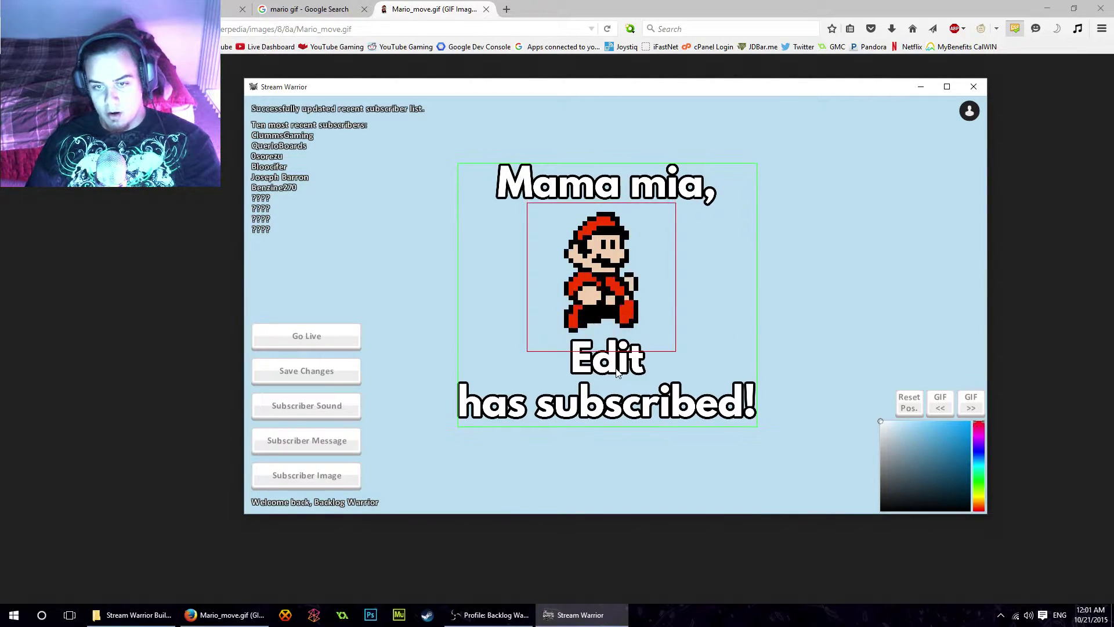
pyautogui.click(847, 328)
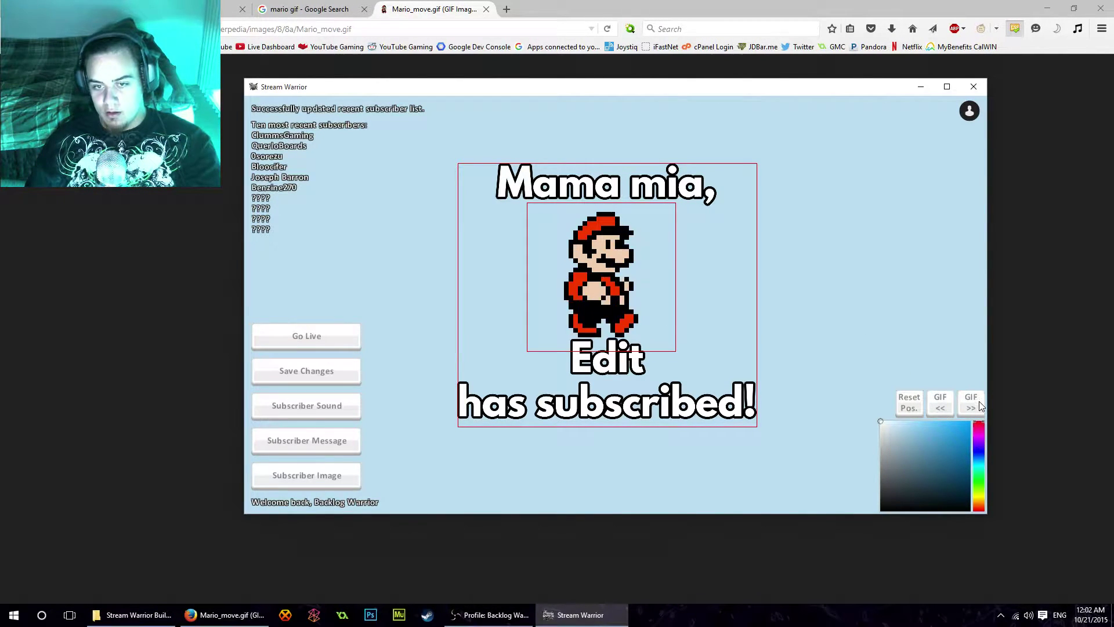
pyautogui.click(574, 392)
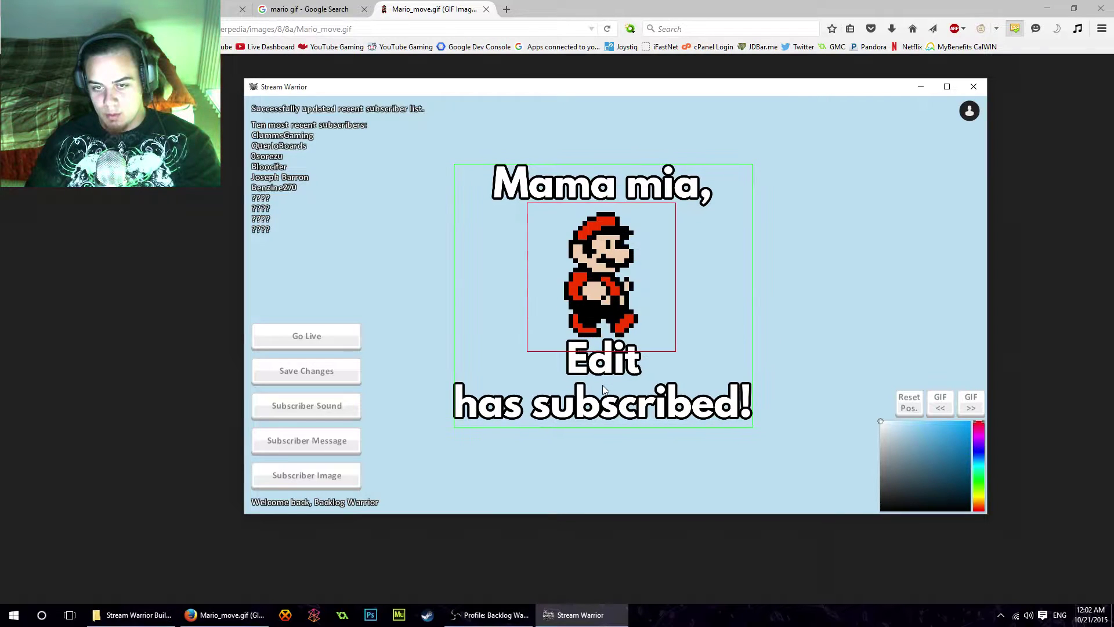
pyautogui.click(308, 370)
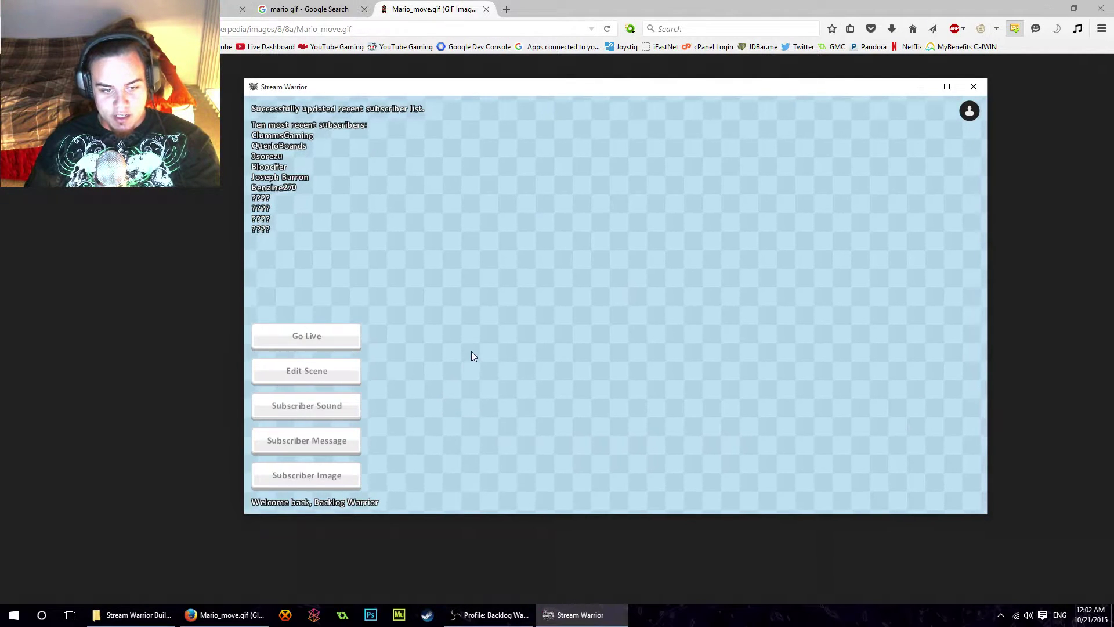
# - Start adding a new channel profile, acknowledge the notice, and mark it non-primary
pyautogui.click(965, 113)
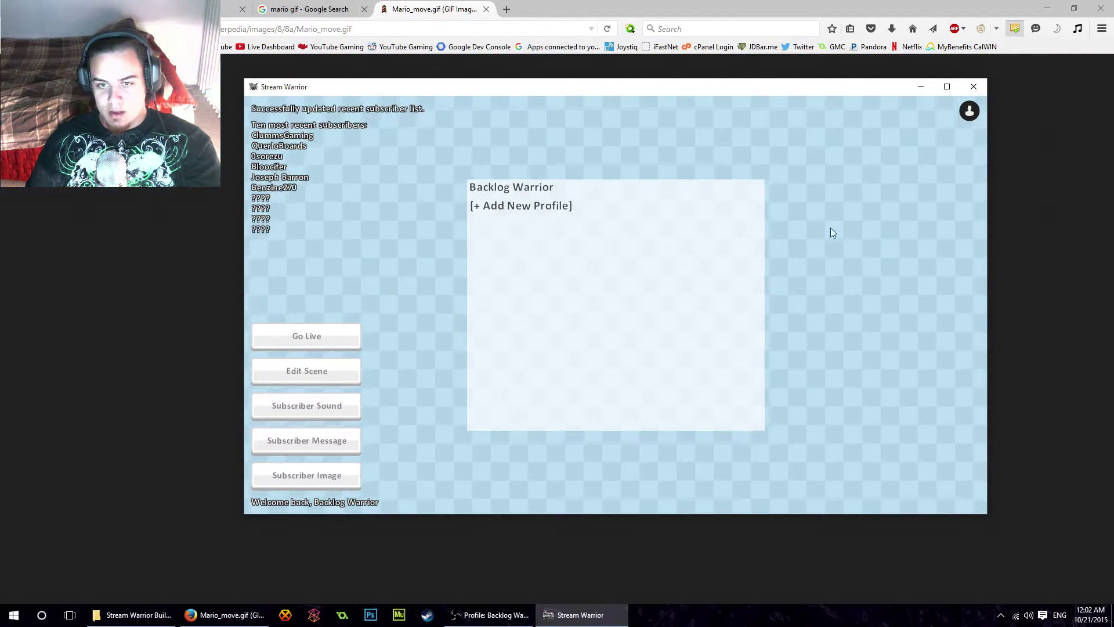
pyautogui.click(521, 207)
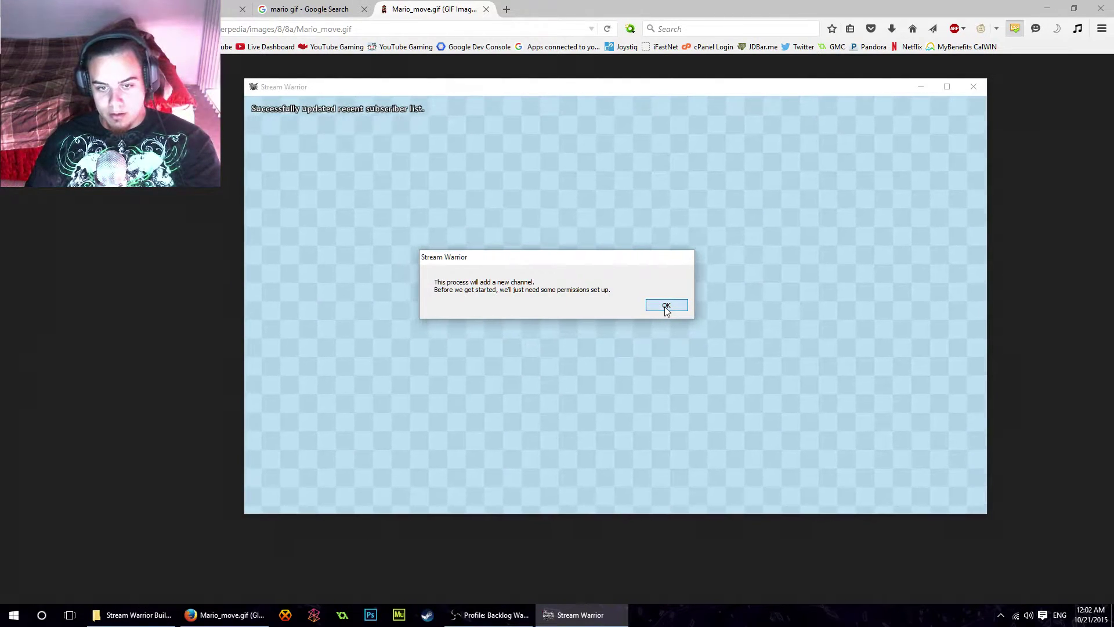
pyautogui.click(666, 306)
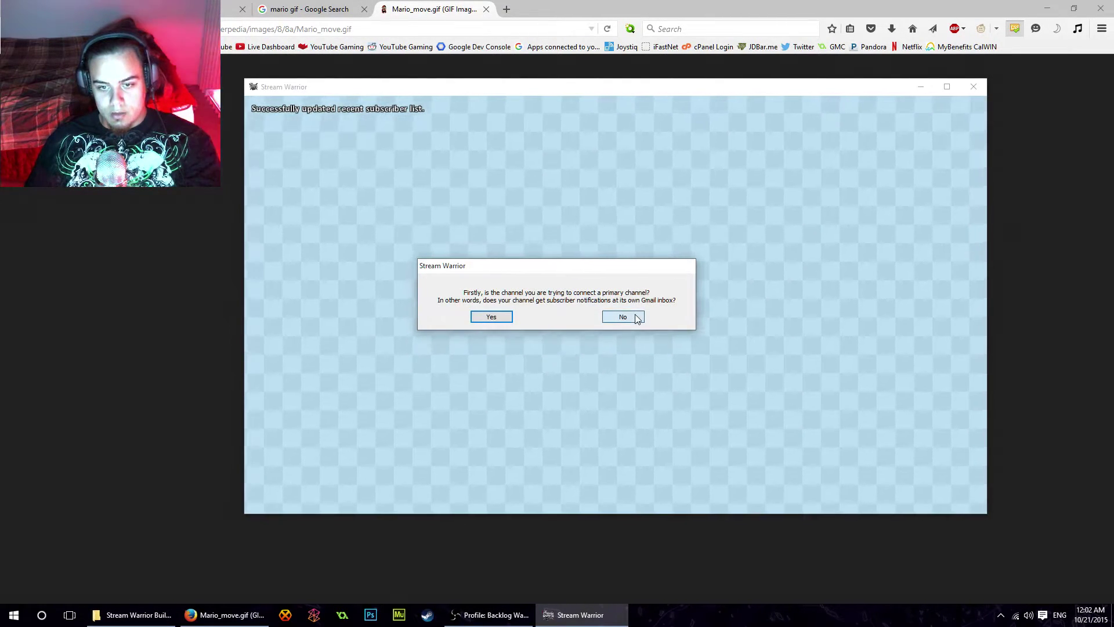
pyautogui.click(632, 317)
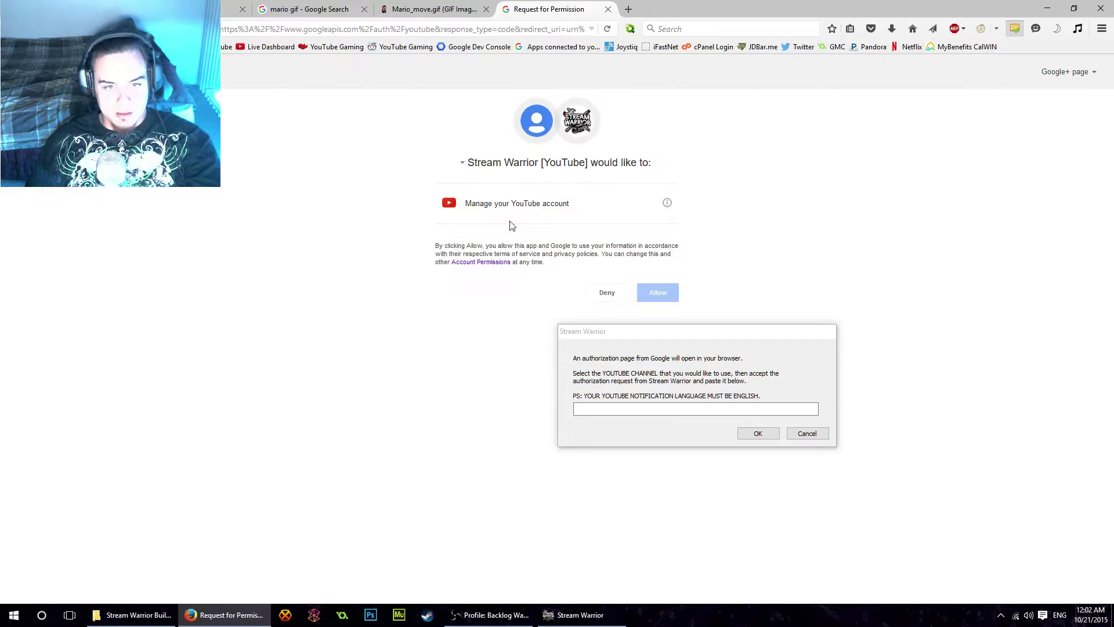
# - Grant YouTube and Gmail access using the pasted authorization codes, linking Gmail
pyautogui.click(659, 293)
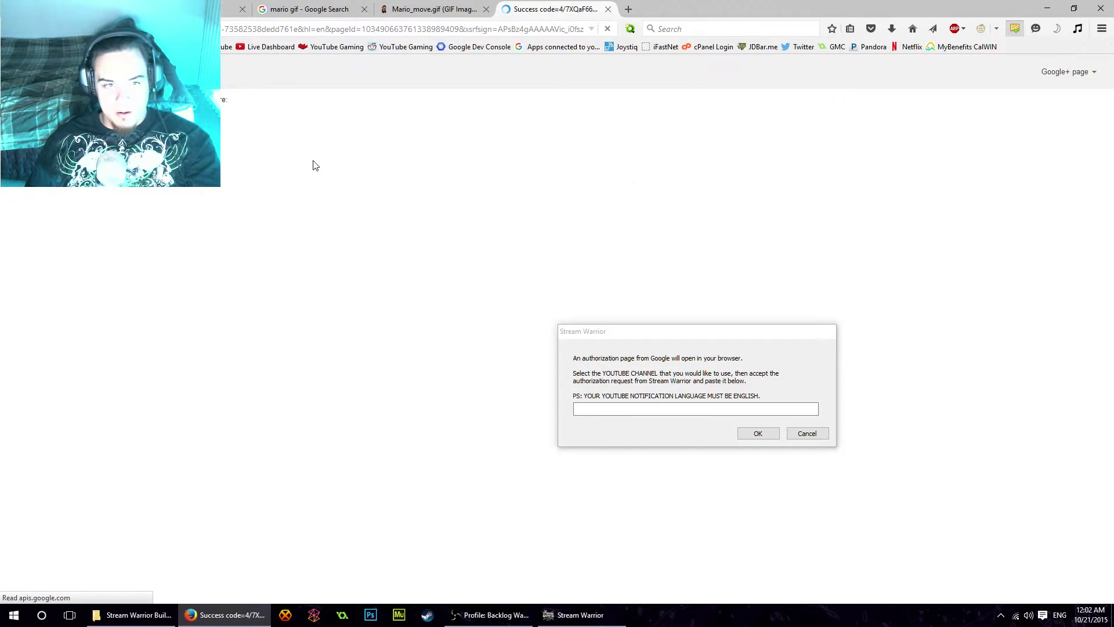
pyautogui.hotkey('ctrl', 'v')
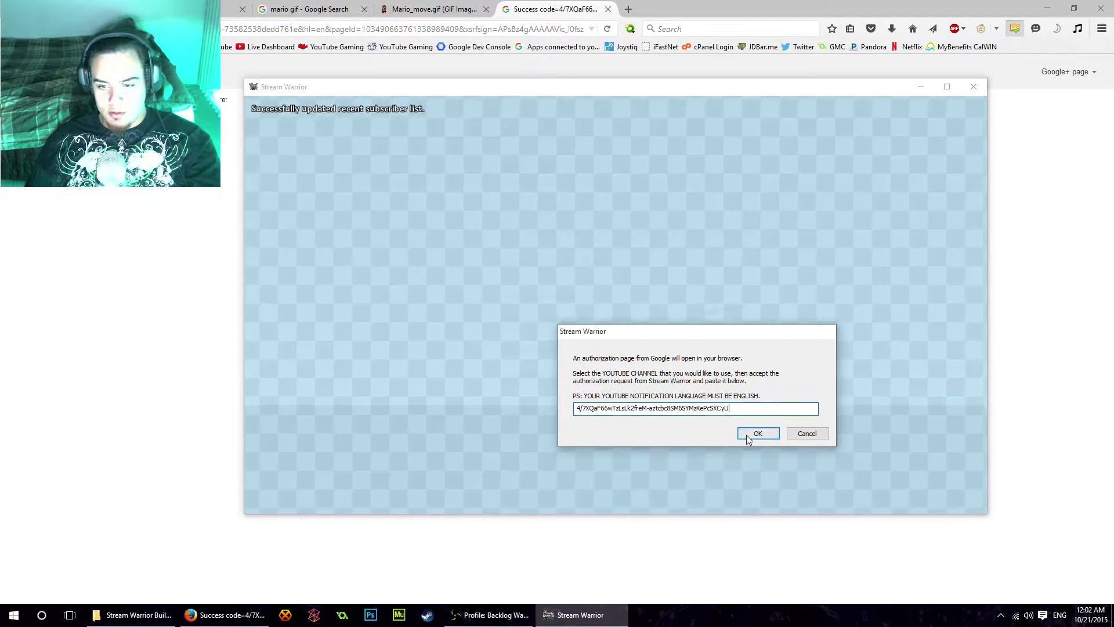
pyautogui.click(758, 432)
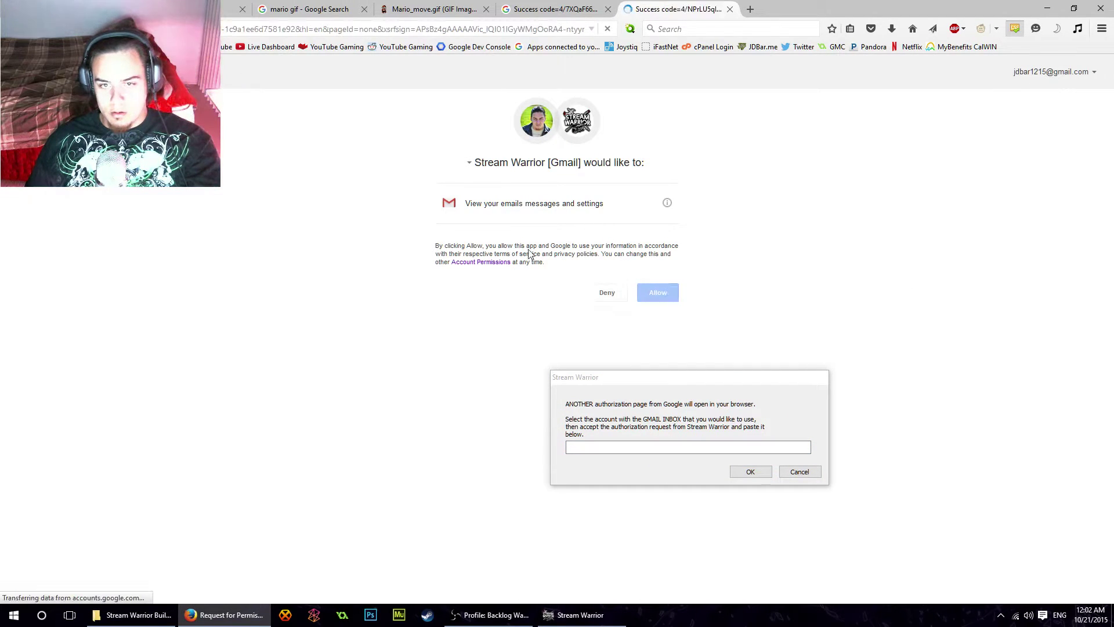
pyautogui.click(719, 446)
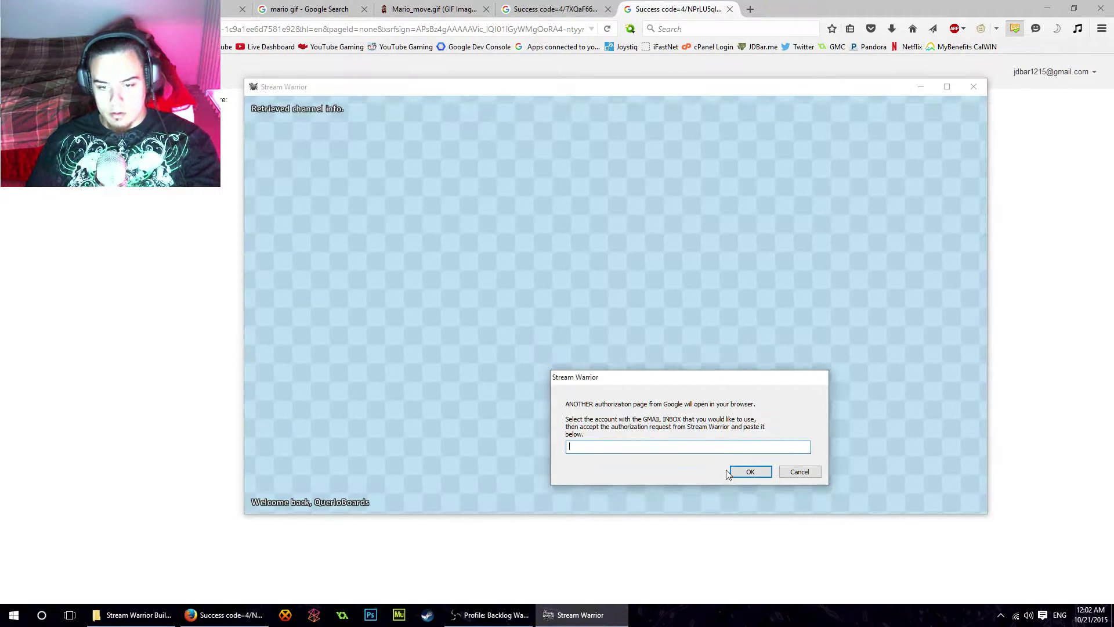
pyautogui.hotkey('ctrl', 'v')
pyautogui.click(749, 471)
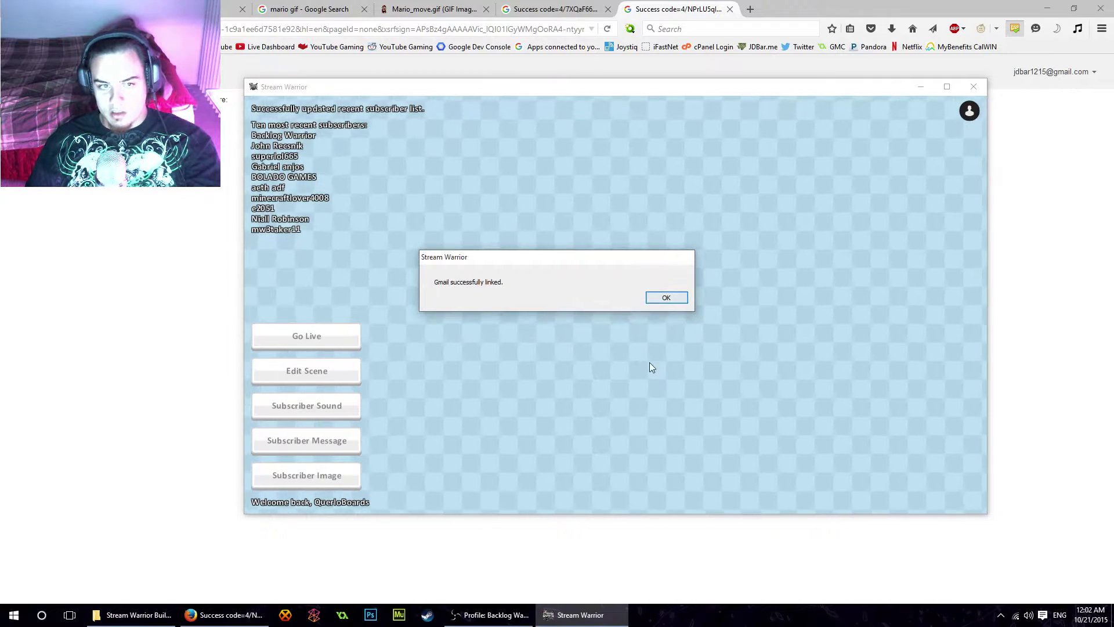
pyautogui.click(665, 299)
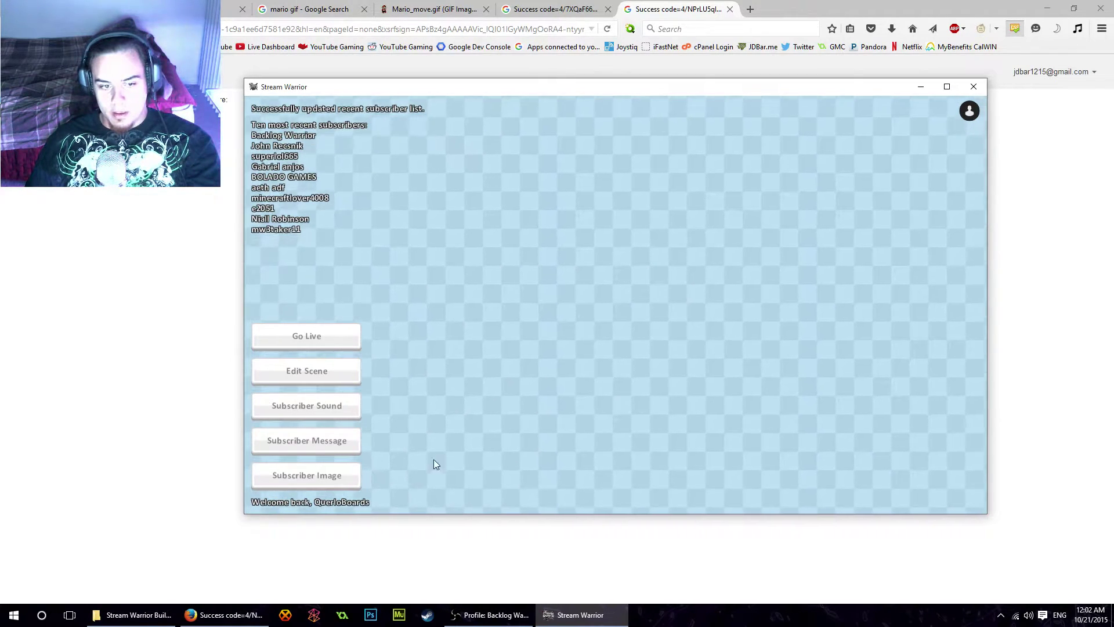
# - Move the QuerloBoards logo and caption higher in its alert scene
pyautogui.click(306, 370)
pyautogui.moveTo(617, 323); pyautogui.dragTo(598, 305)
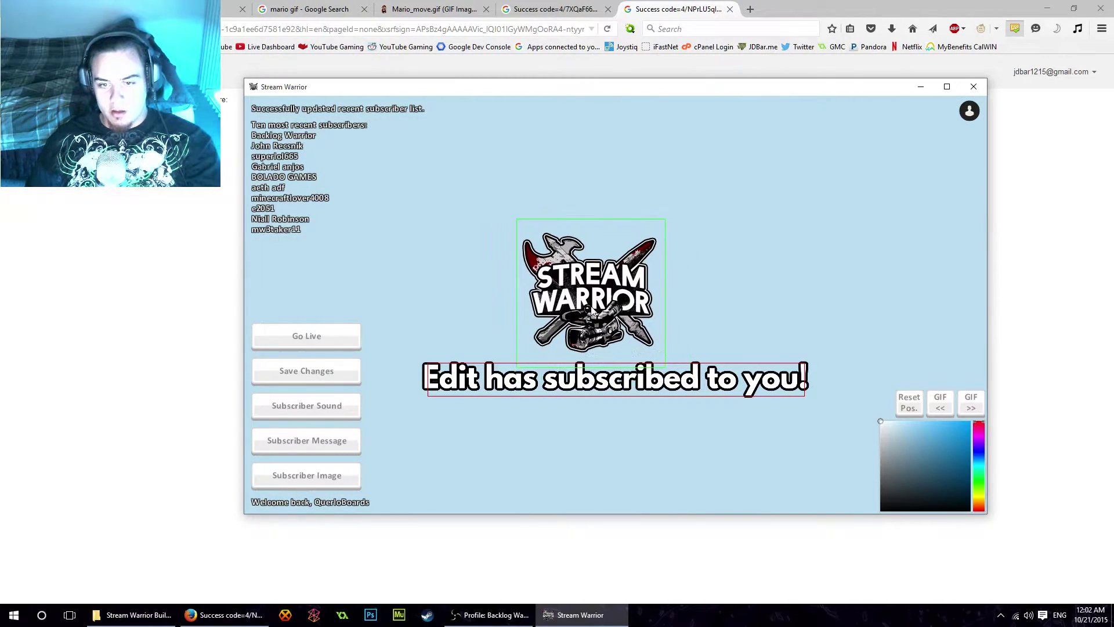
pyautogui.moveTo(600, 370); pyautogui.dragTo(597, 309)
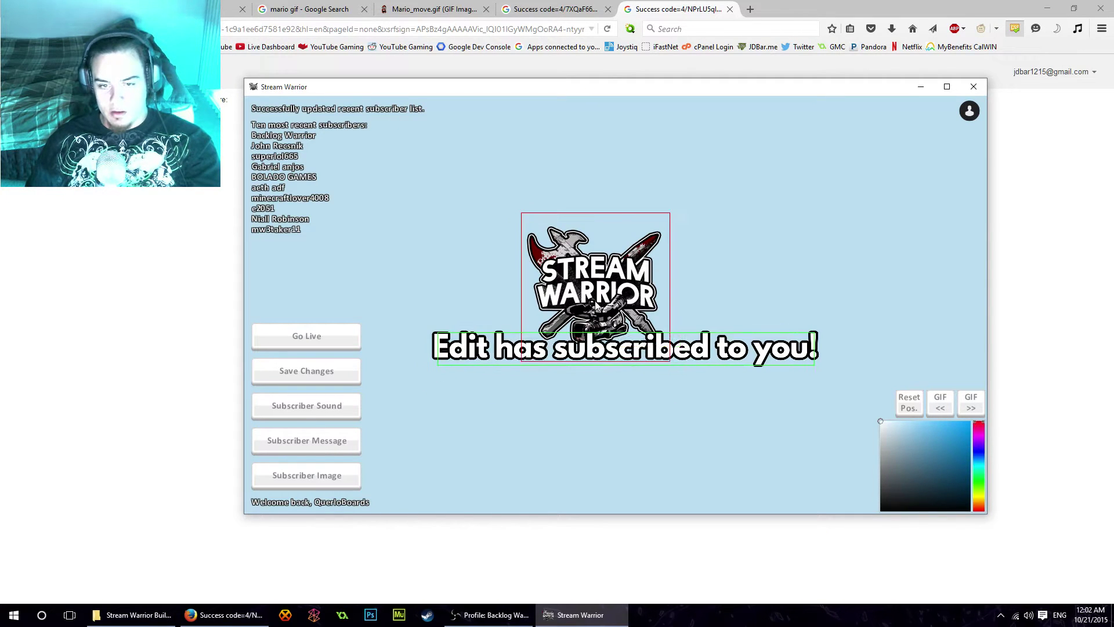
# - Save the QuerloBoards scene, switch to Backlog Warrior, and open its alert scene
pyautogui.click(347, 369)
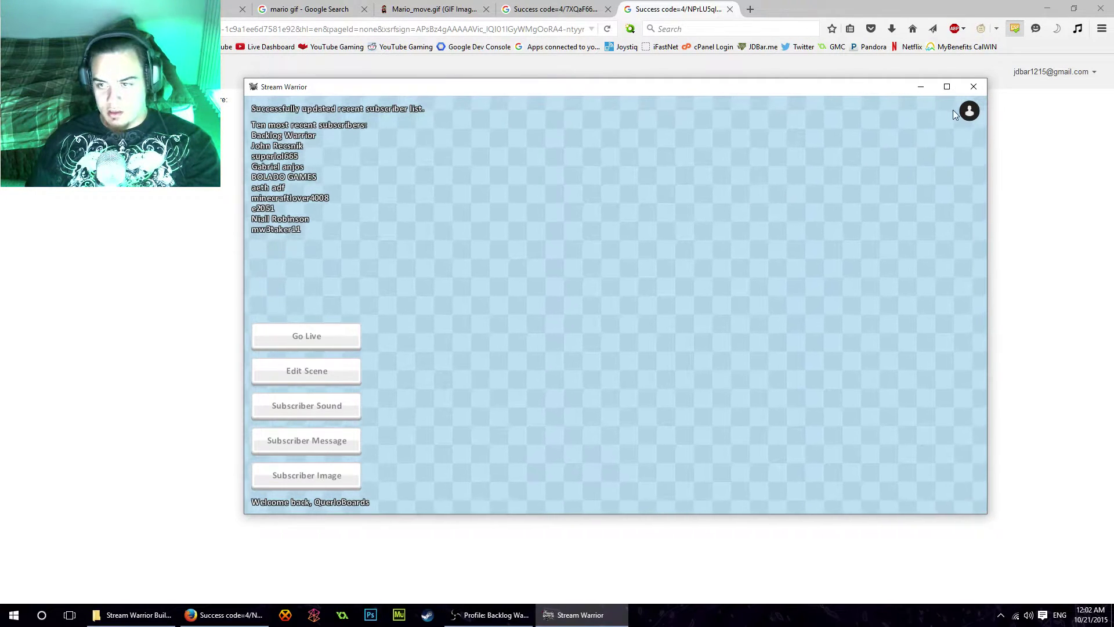
pyautogui.click(958, 114)
pyautogui.click(522, 189)
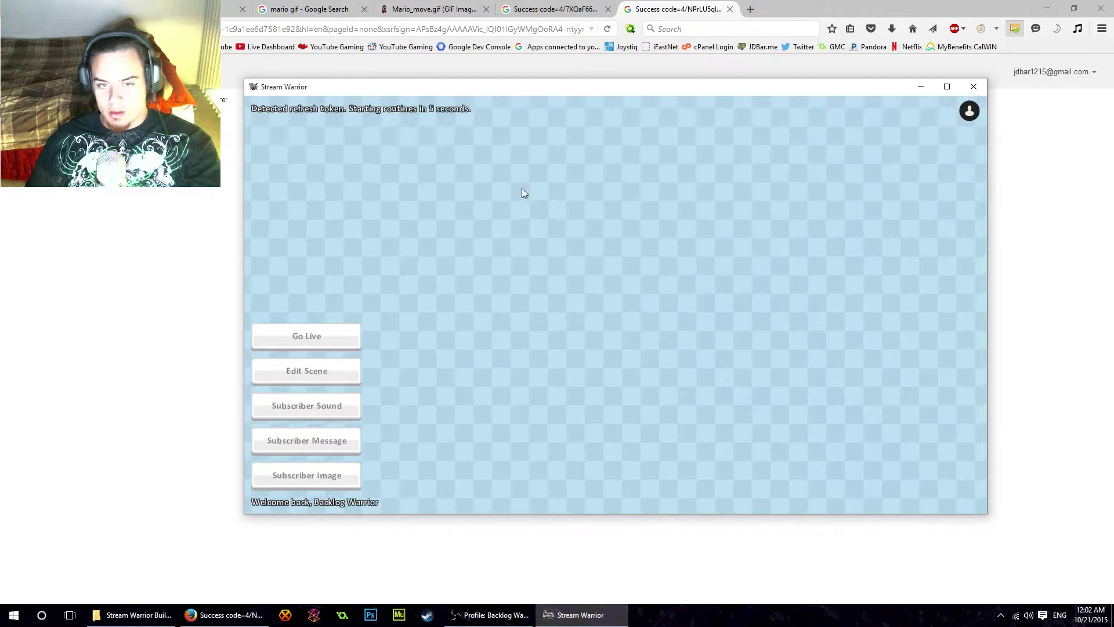
pyautogui.click(355, 372)
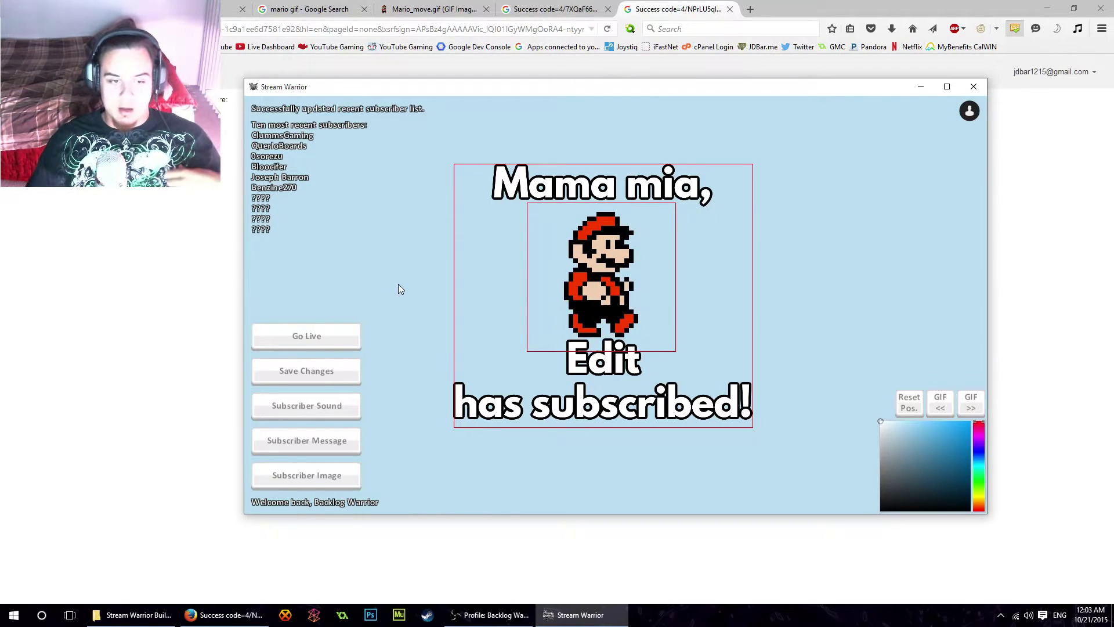
# - Fine-tune the Mama mia caption position over the Mario GIF with small drags
pyautogui.moveTo(580, 396); pyautogui.dragTo(594, 393)
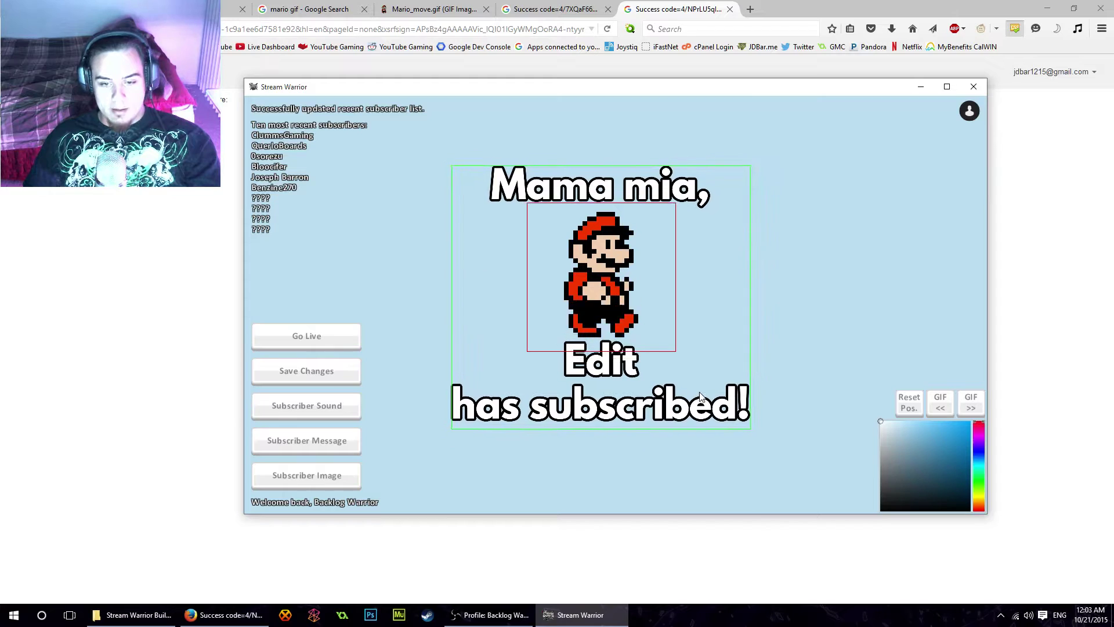
pyautogui.moveTo(694, 389); pyautogui.dragTo(705, 393)
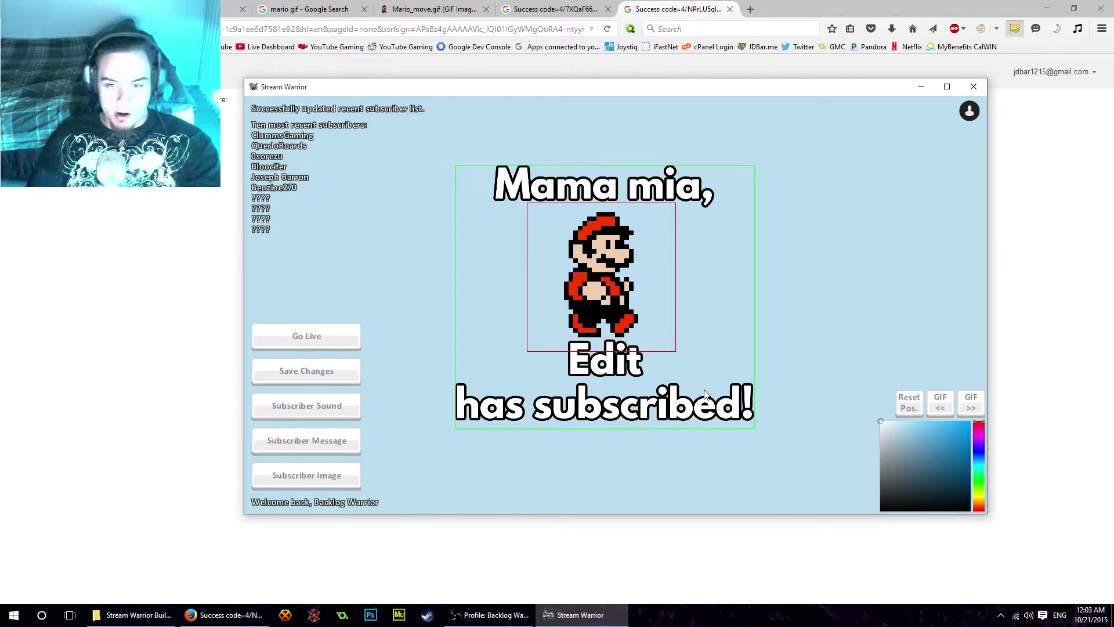
pyautogui.click(538, 384)
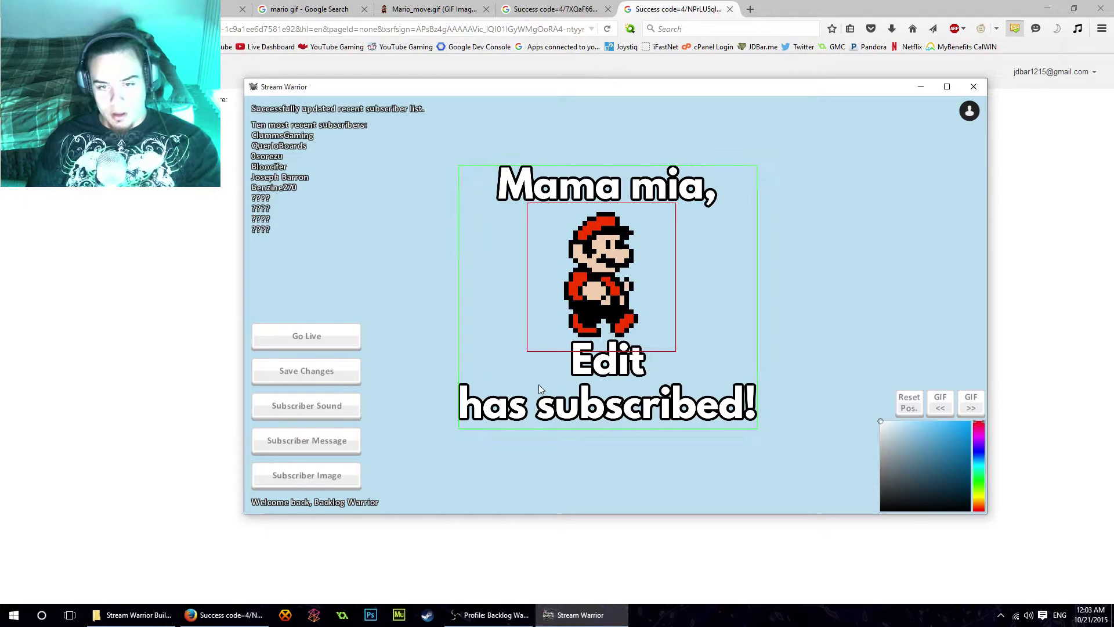
pyautogui.moveTo(533, 385); pyautogui.dragTo(532, 386)
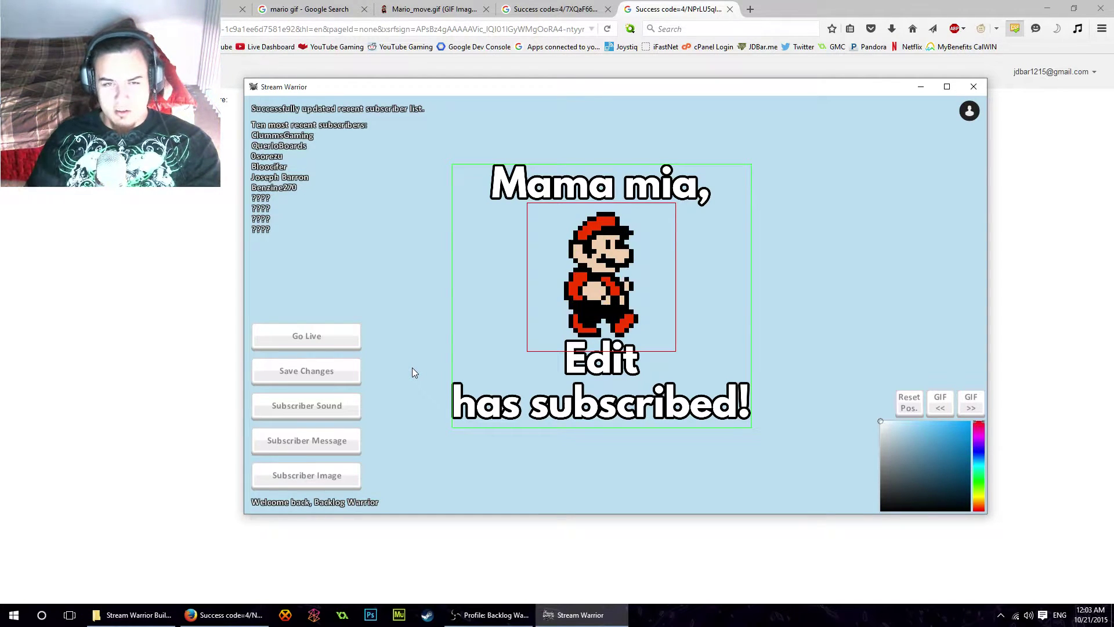
# - Save the Mario scene, then enlarge and reposition the Stream Warrior window
pyautogui.click(350, 371)
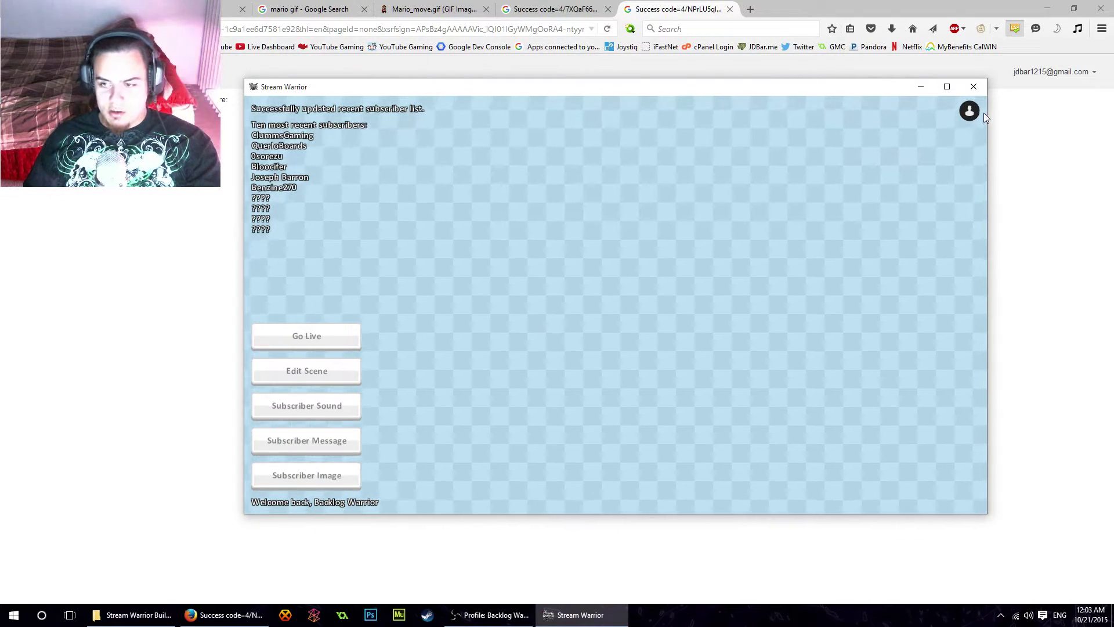
pyautogui.click(969, 110)
pyautogui.moveTo(861, 94); pyautogui.dragTo(831, 4)
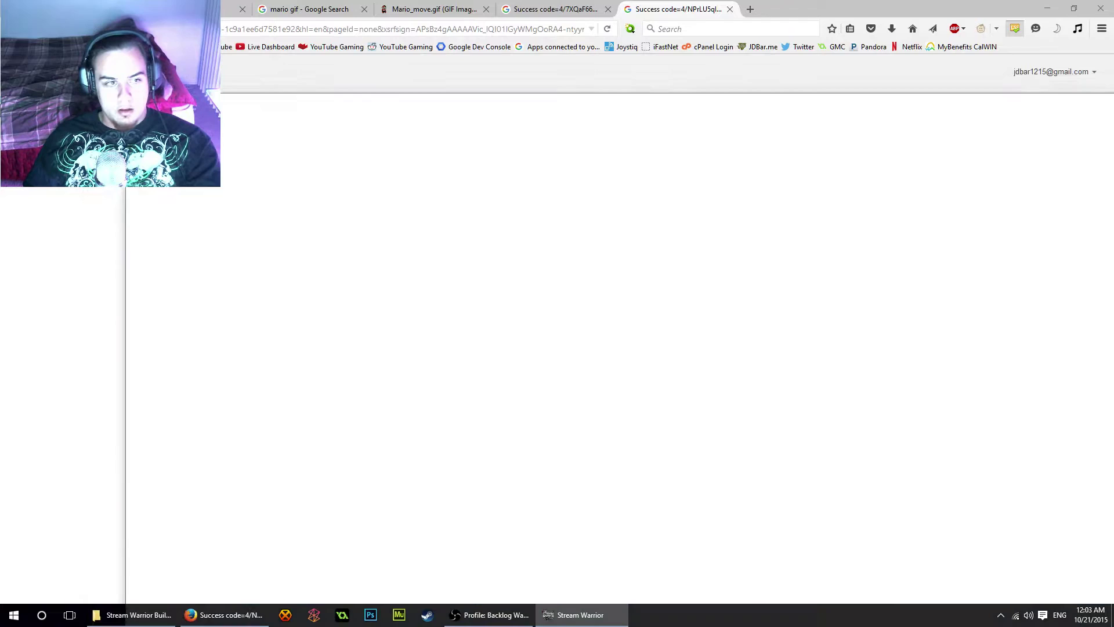
pyautogui.moveTo(702, 294); pyautogui.dragTo(398, 141)
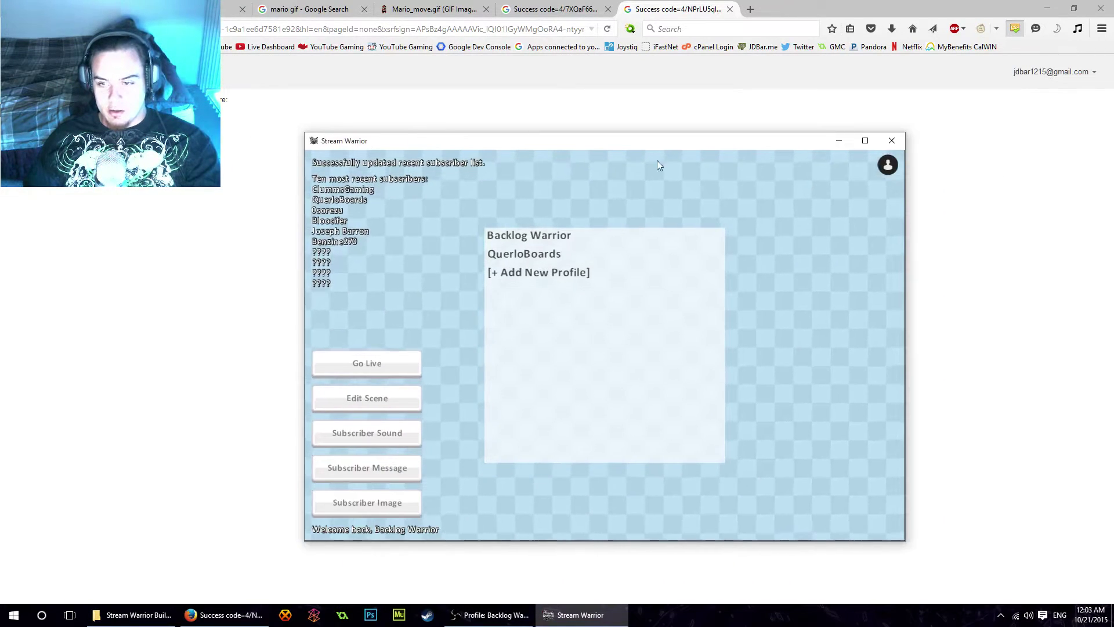
pyautogui.click(834, 231)
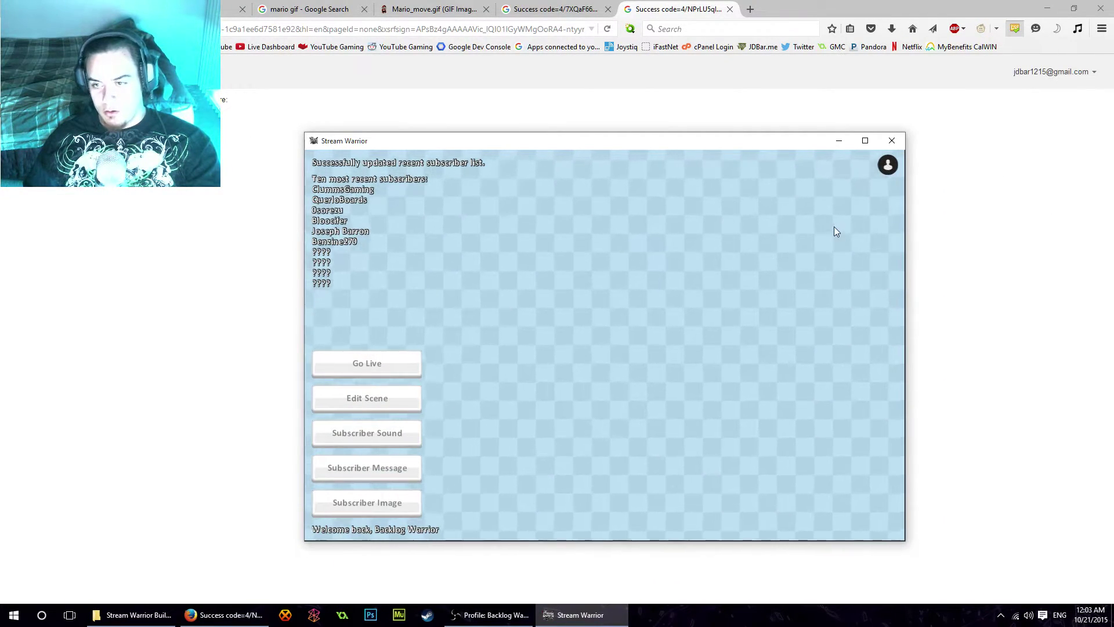
pyautogui.moveTo(303, 131); pyautogui.dragTo(227, 96)
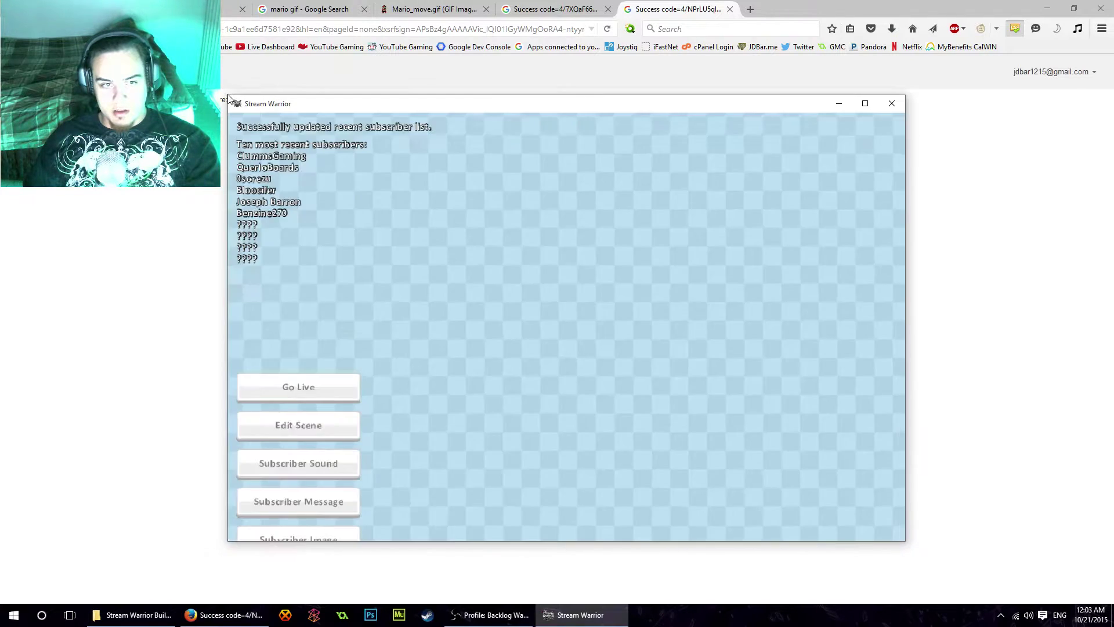
pyautogui.moveTo(394, 107)
pyautogui.mouseDown()
pyautogui.moveTo(444, 111)
pyautogui.moveTo(459, 99)
pyautogui.mouseUp()
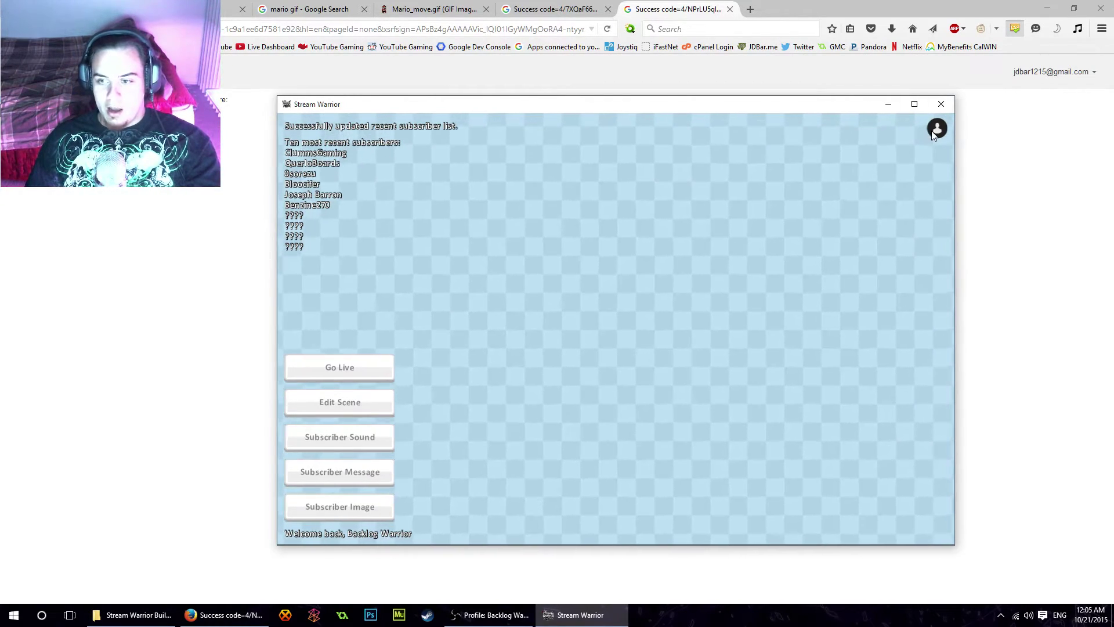
pyautogui.click(934, 133)
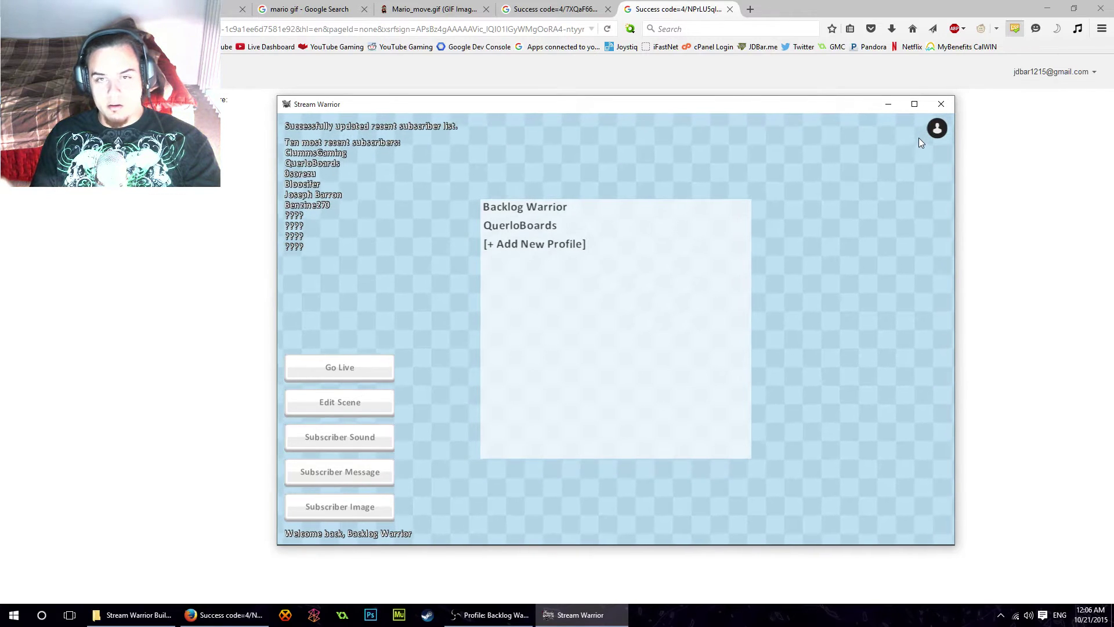
pyautogui.click(937, 128)
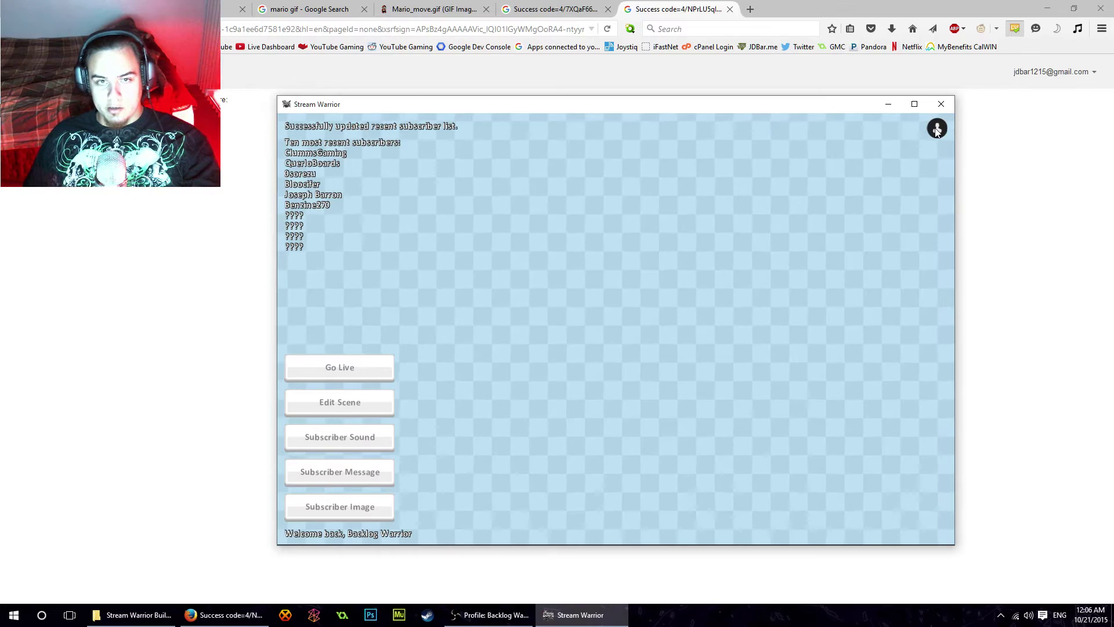
pyautogui.click(936, 127)
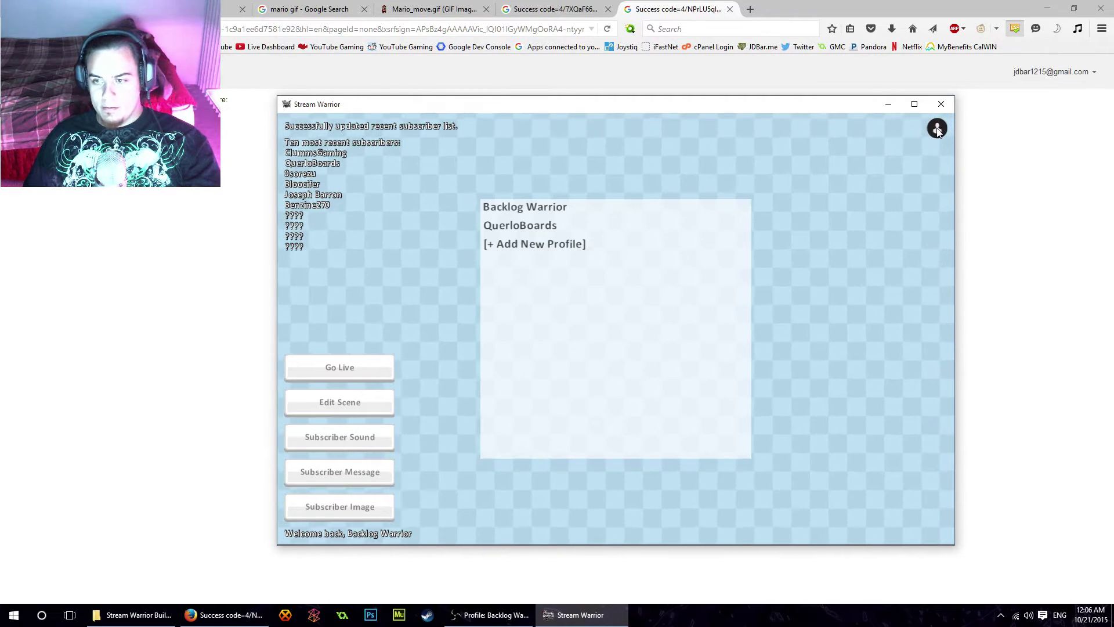
pyautogui.click(936, 129)
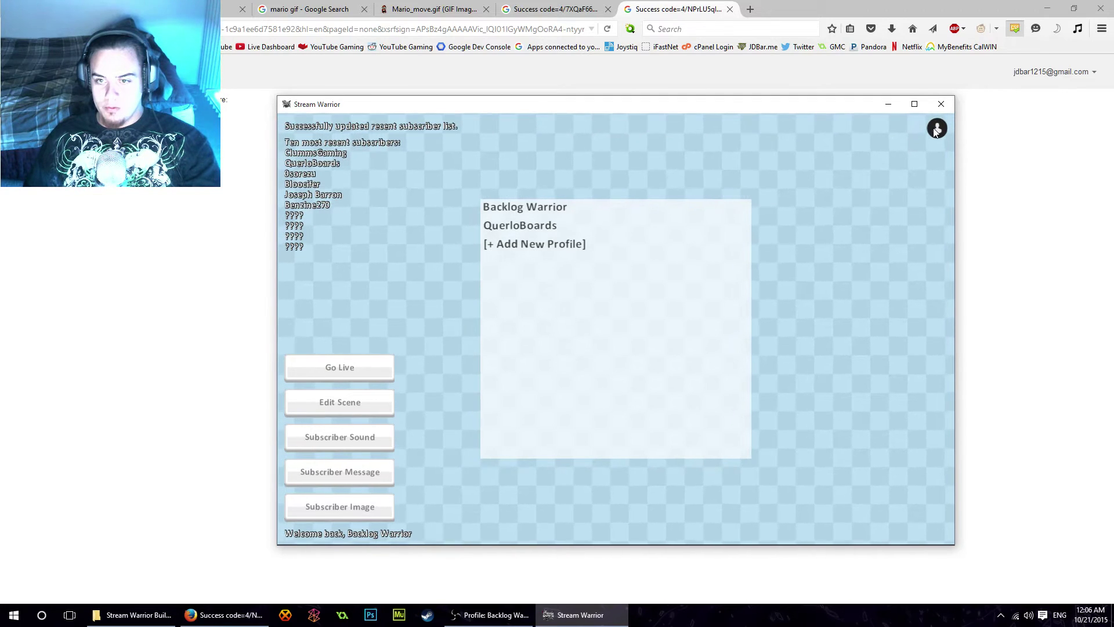
pyautogui.click(937, 130)
pyautogui.click(936, 129)
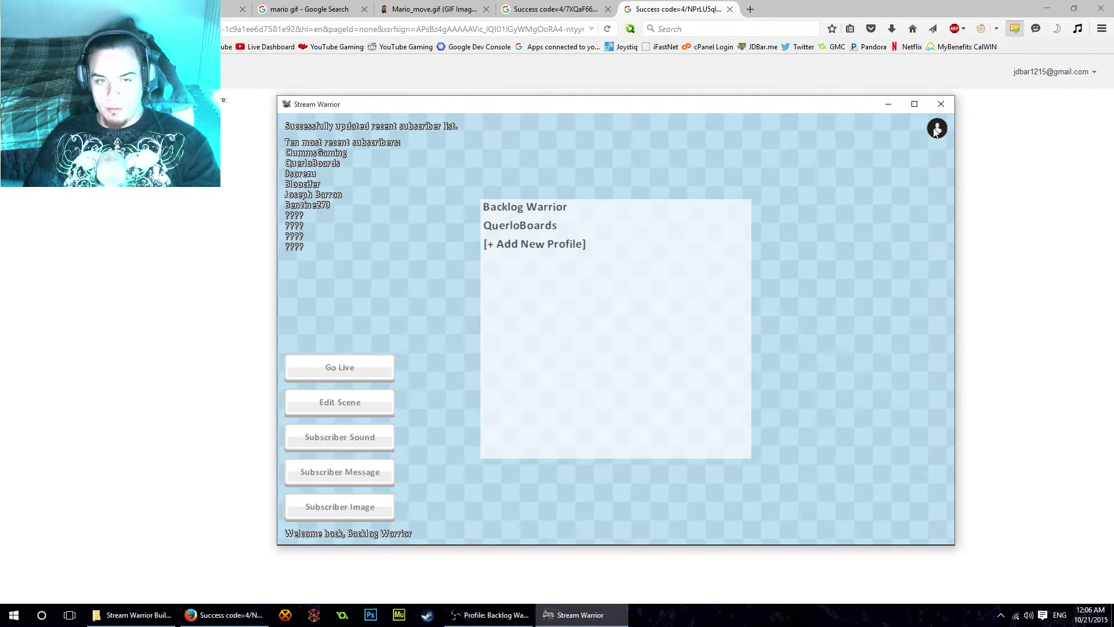
pyautogui.click(937, 129)
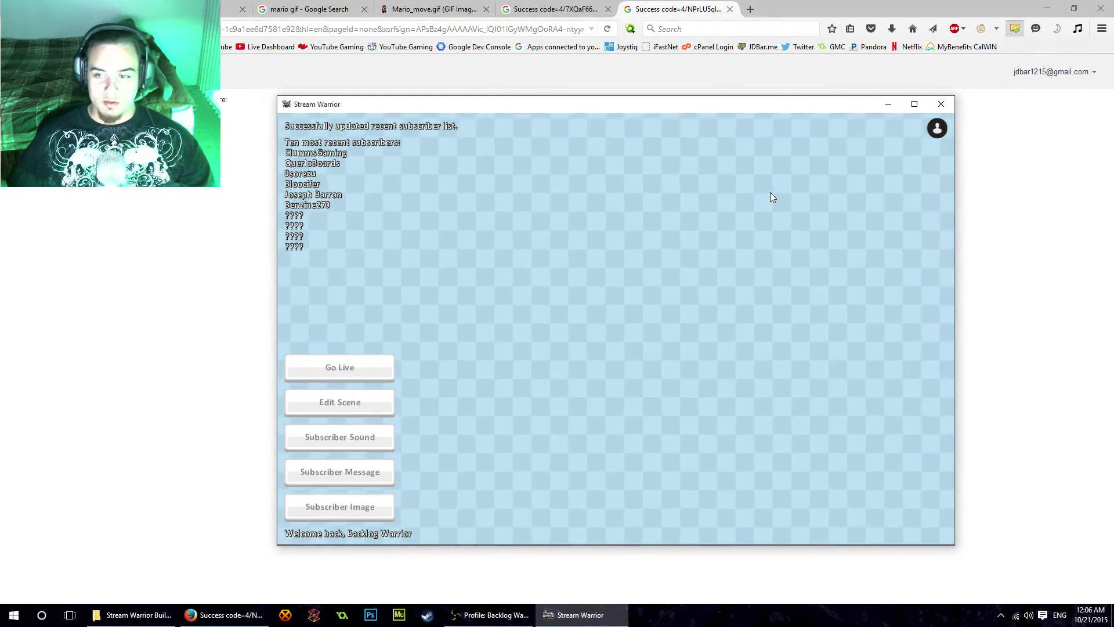
pyautogui.click(935, 130)
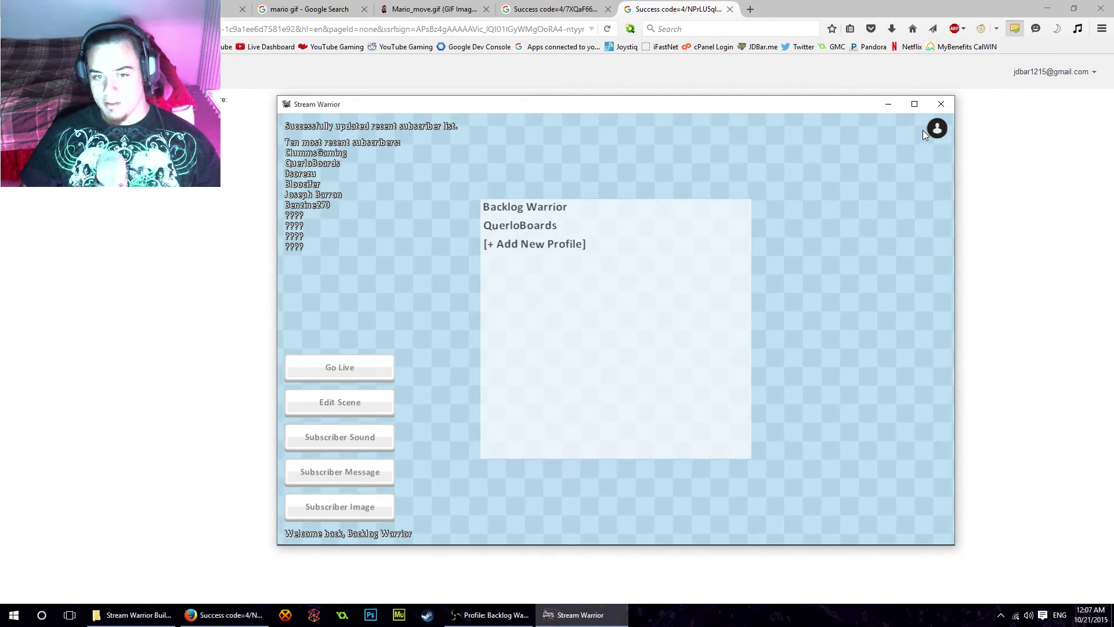
pyautogui.click(927, 131)
pyautogui.click(928, 135)
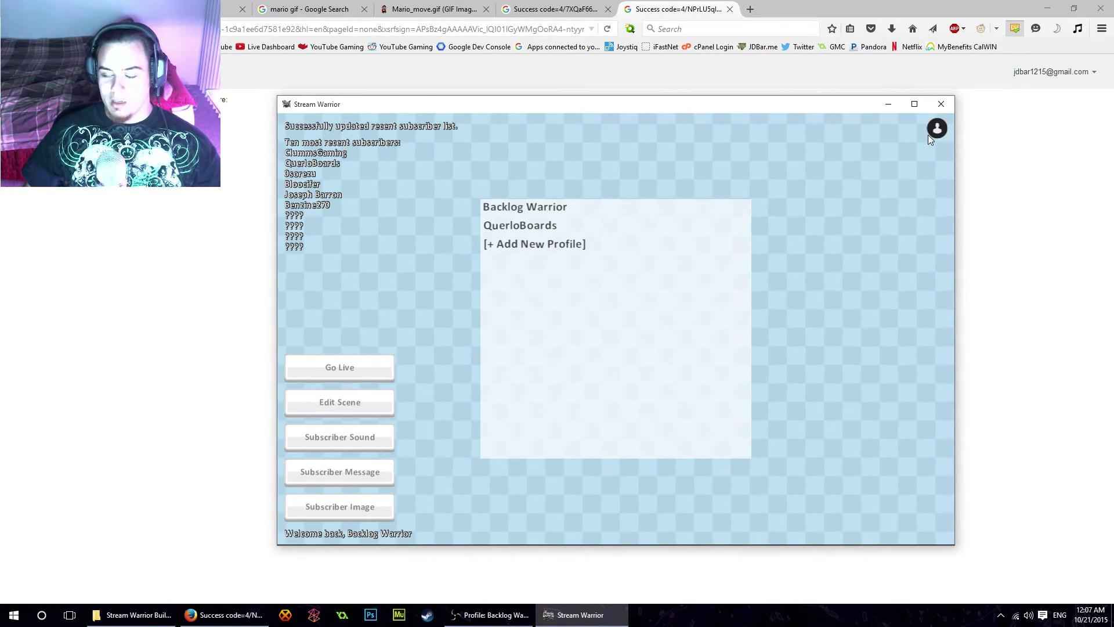
pyautogui.click(934, 125)
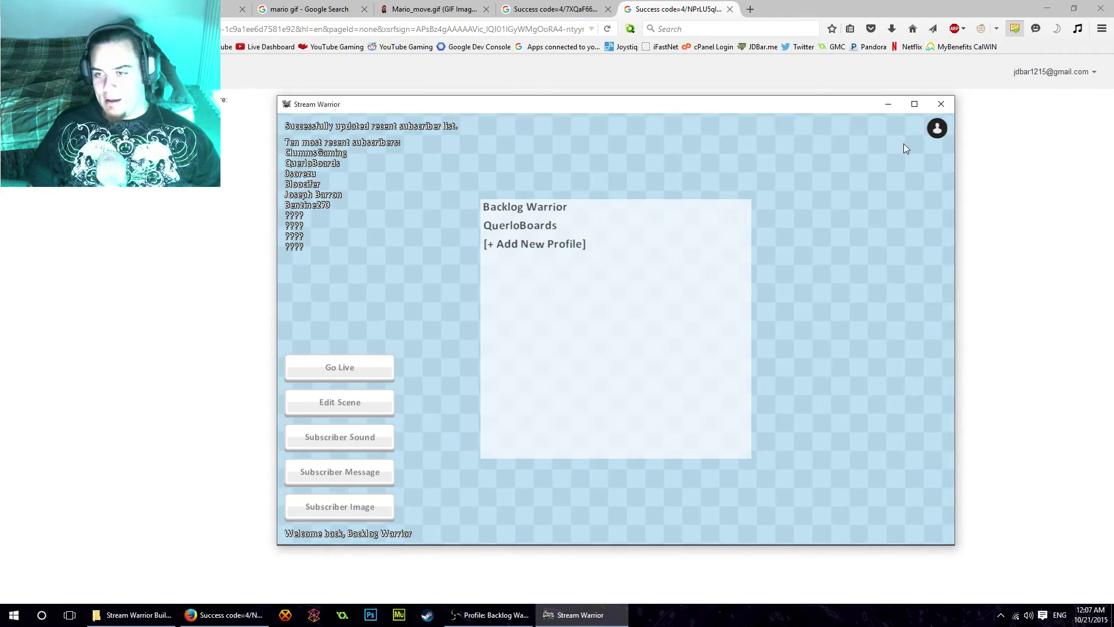
pyautogui.click(936, 130)
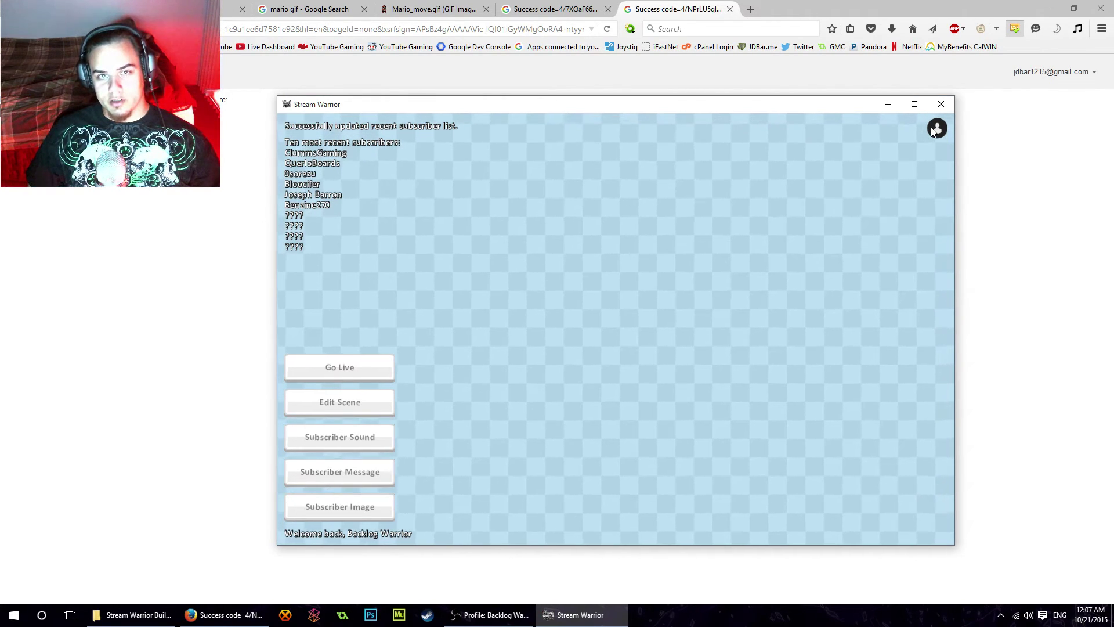
pyautogui.click(935, 130)
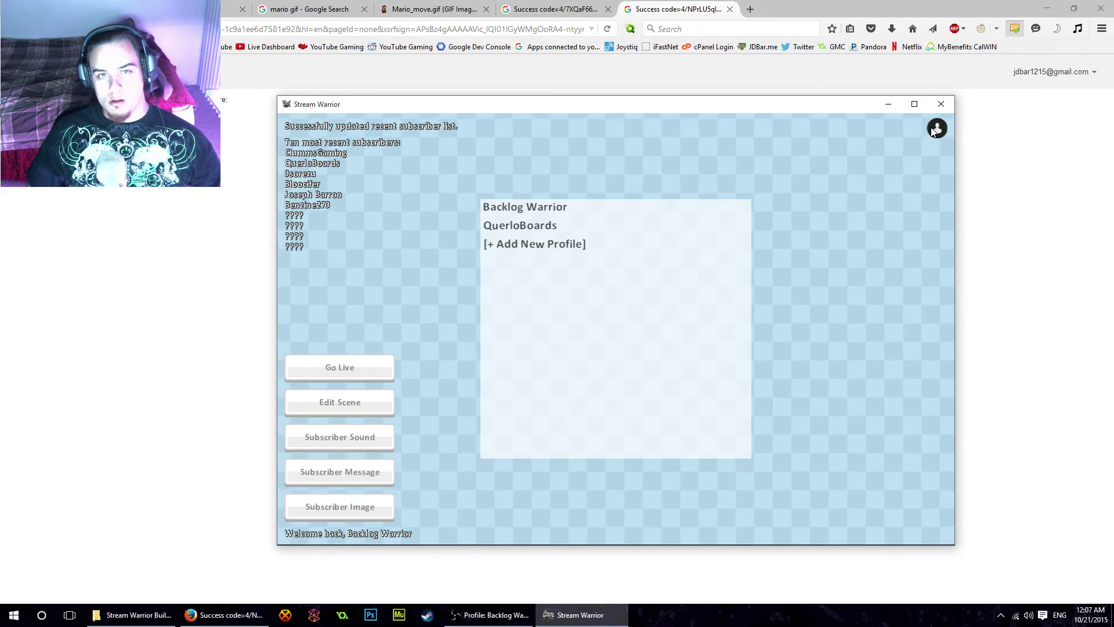
pyautogui.click(935, 129)
pyautogui.click(935, 130)
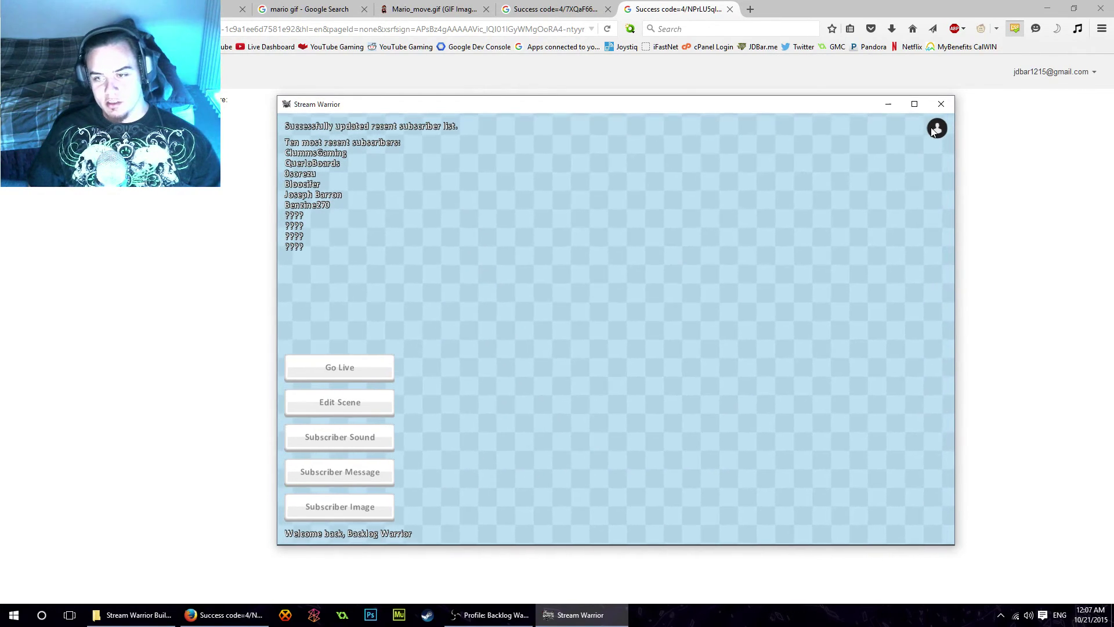
pyautogui.click(936, 129)
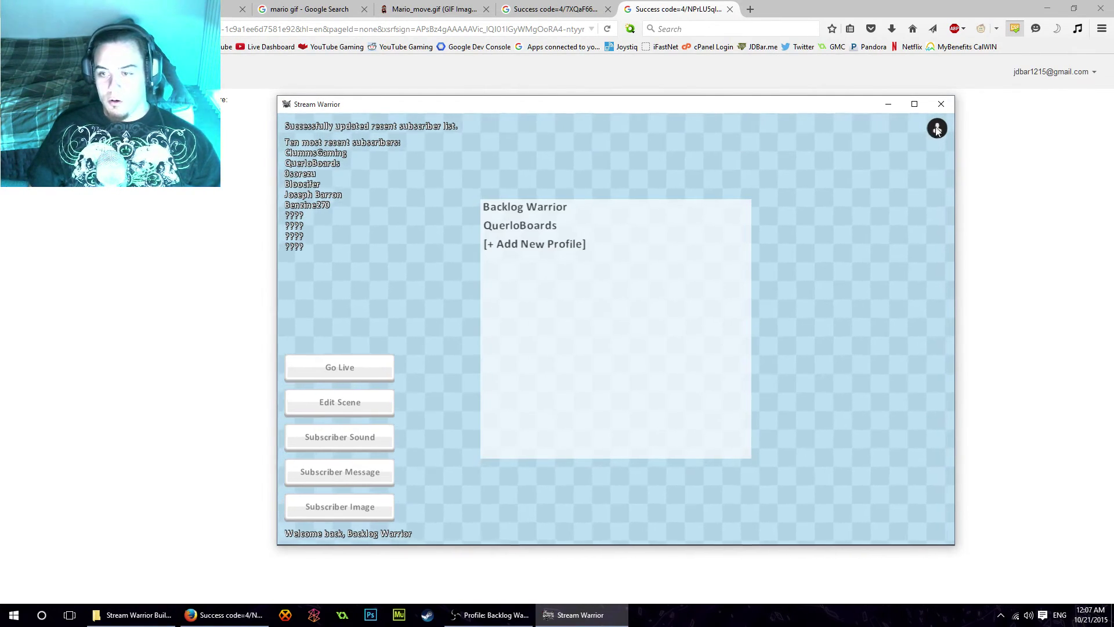
pyautogui.click(936, 129)
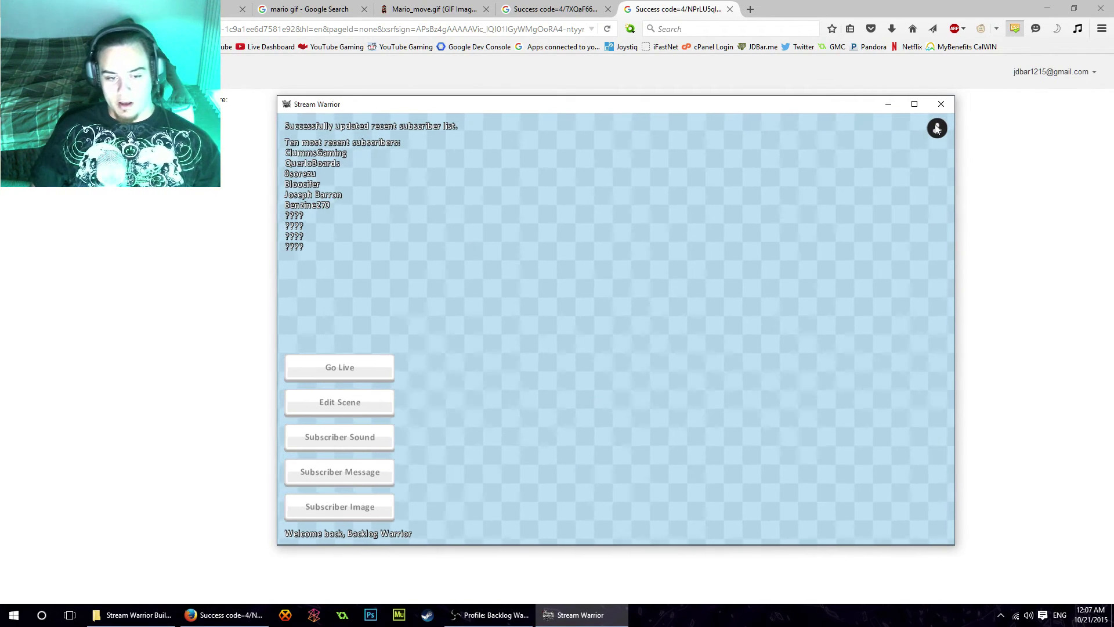
pyautogui.click(937, 128)
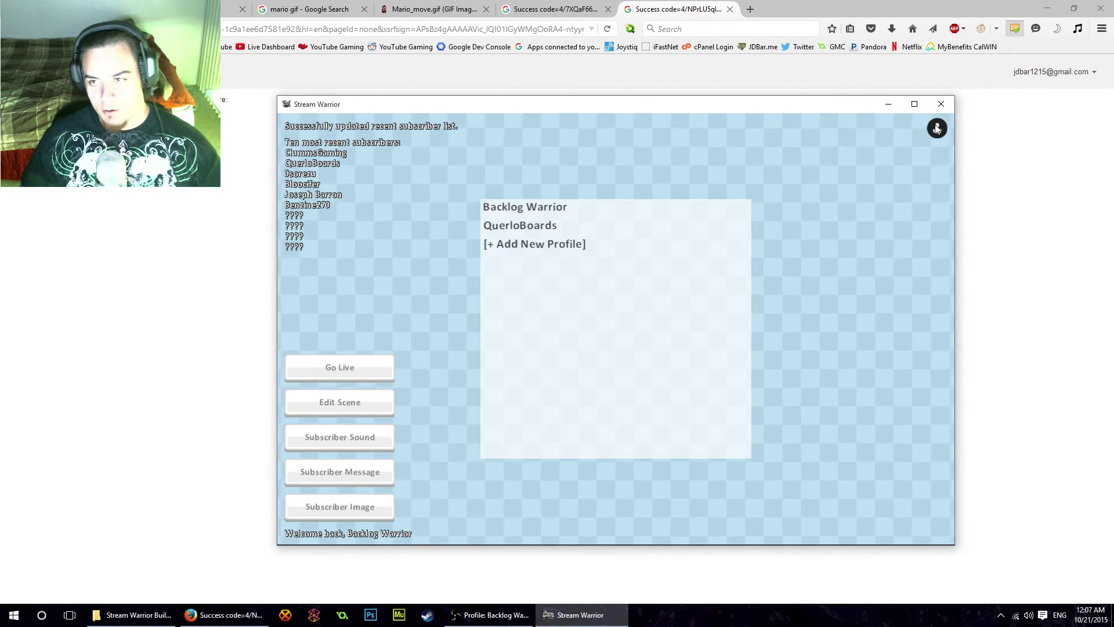
pyautogui.click(937, 129)
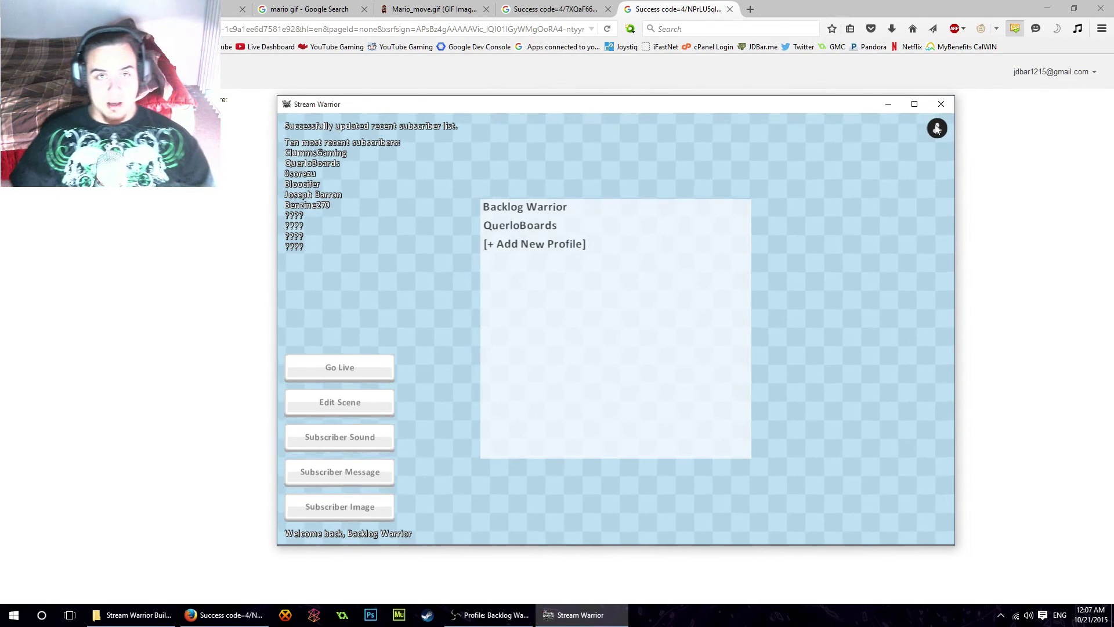
pyautogui.click(936, 127)
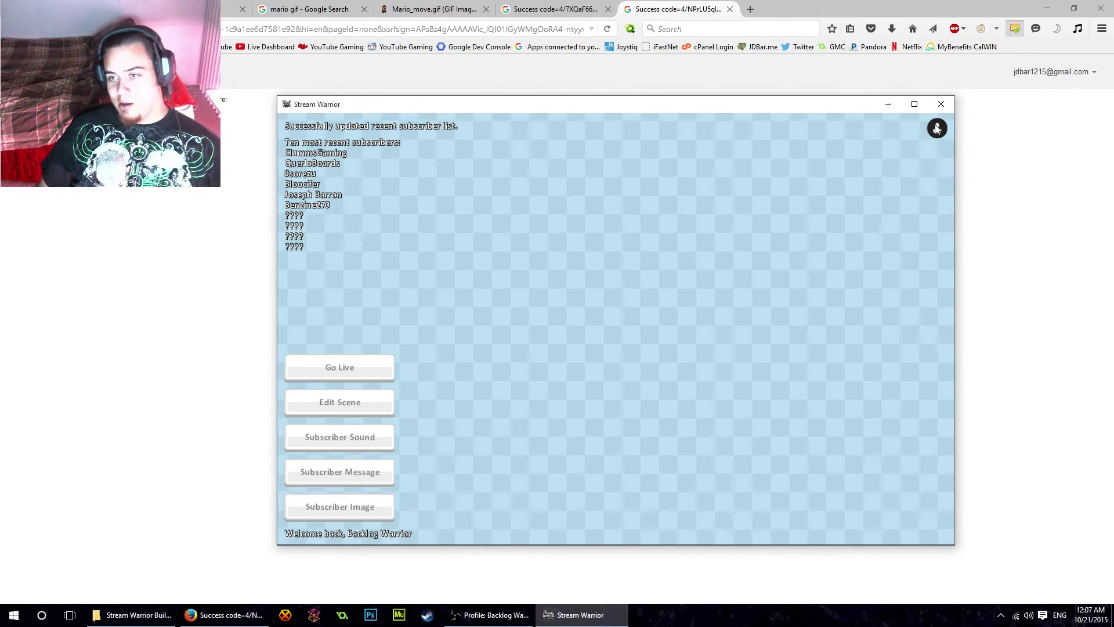
pyautogui.click(938, 127)
pyautogui.click(936, 129)
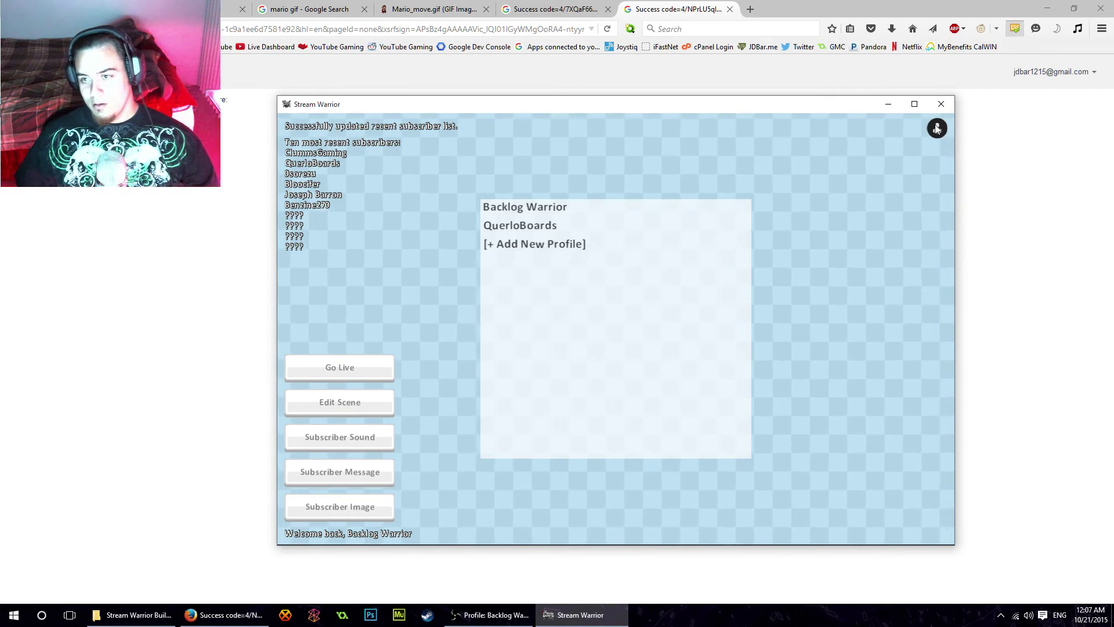
pyautogui.click(936, 129)
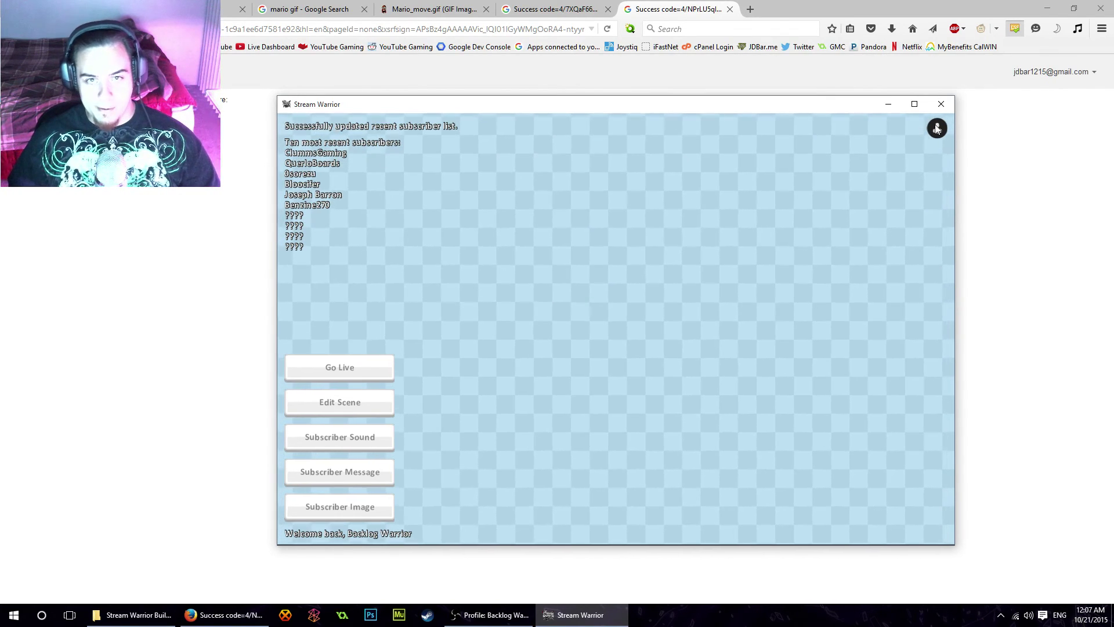
pyautogui.click(937, 128)
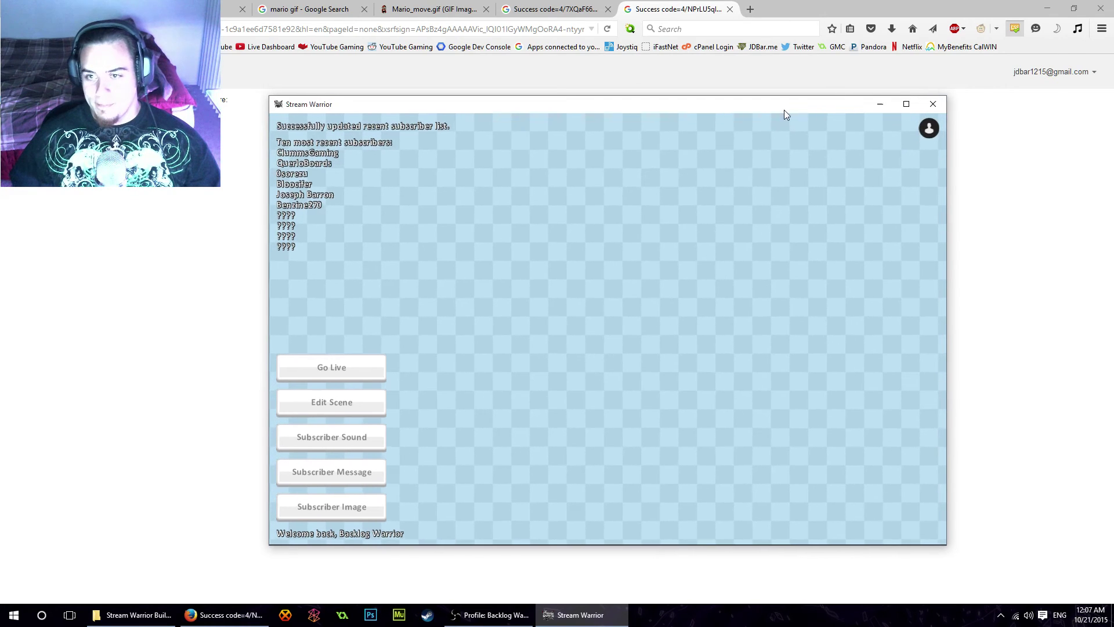
# - Move the window up and left, resize it slightly, and leave the profile list open
pyautogui.moveTo(781, 109); pyautogui.dragTo(744, 101)
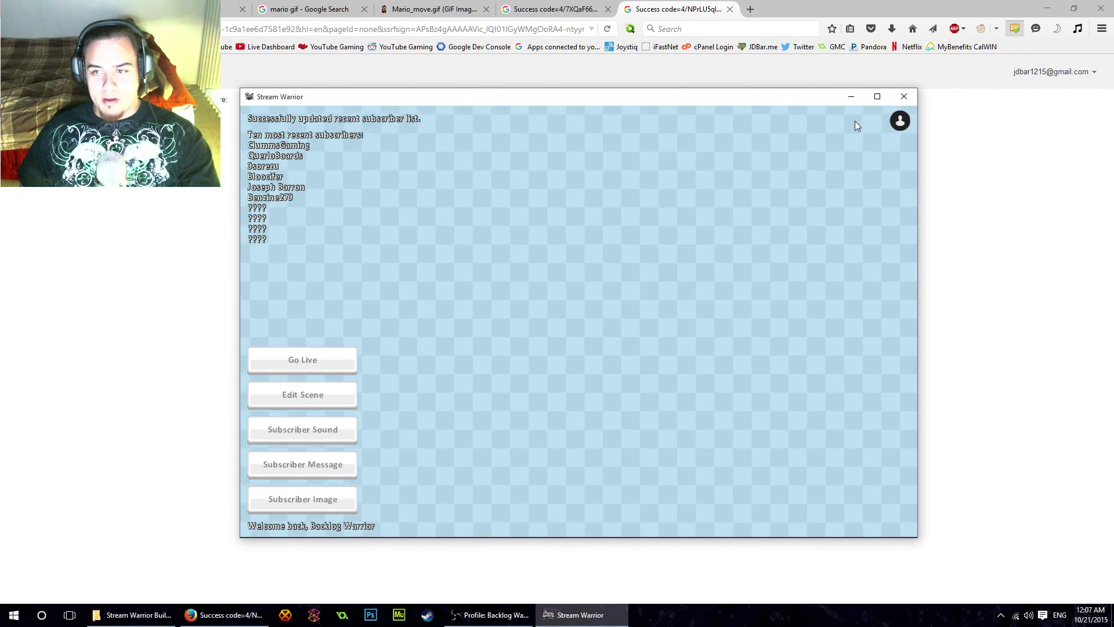
pyautogui.click(889, 120)
pyautogui.click(890, 120)
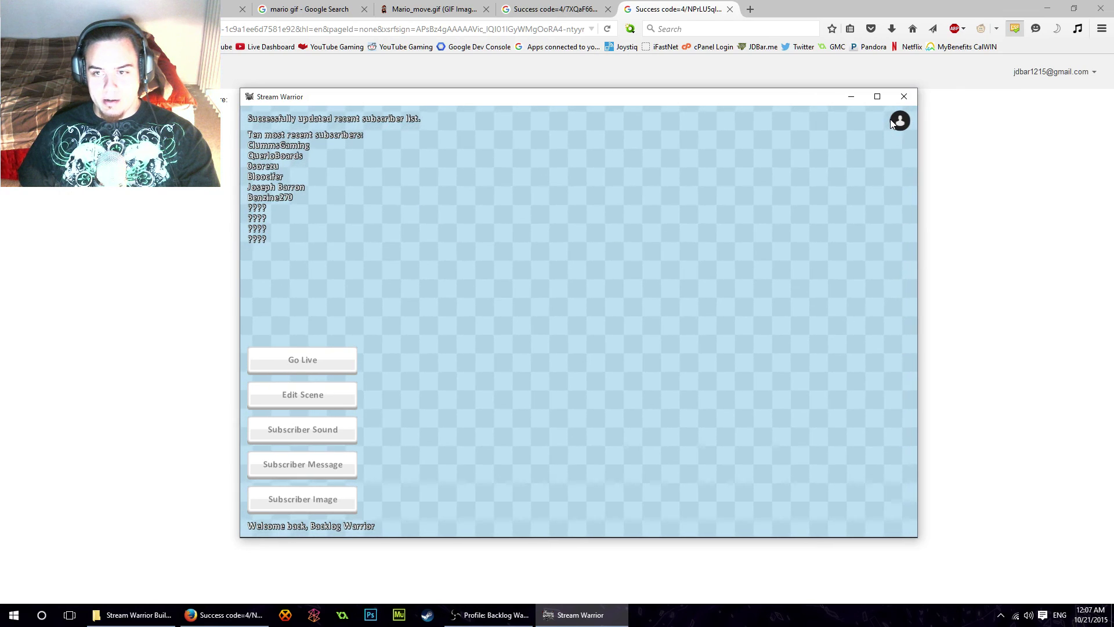
pyautogui.moveTo(918, 89)
pyautogui.mouseDown()
pyautogui.moveTo(913, 103)
pyautogui.moveTo(927, 89)
pyautogui.mouseUp()
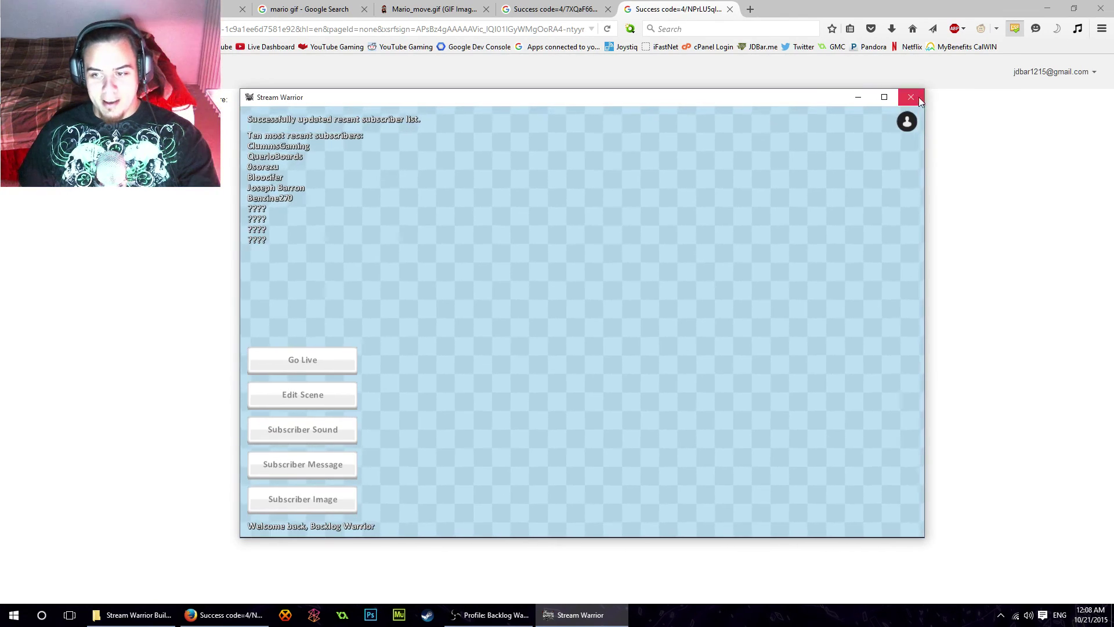
pyautogui.click(896, 127)
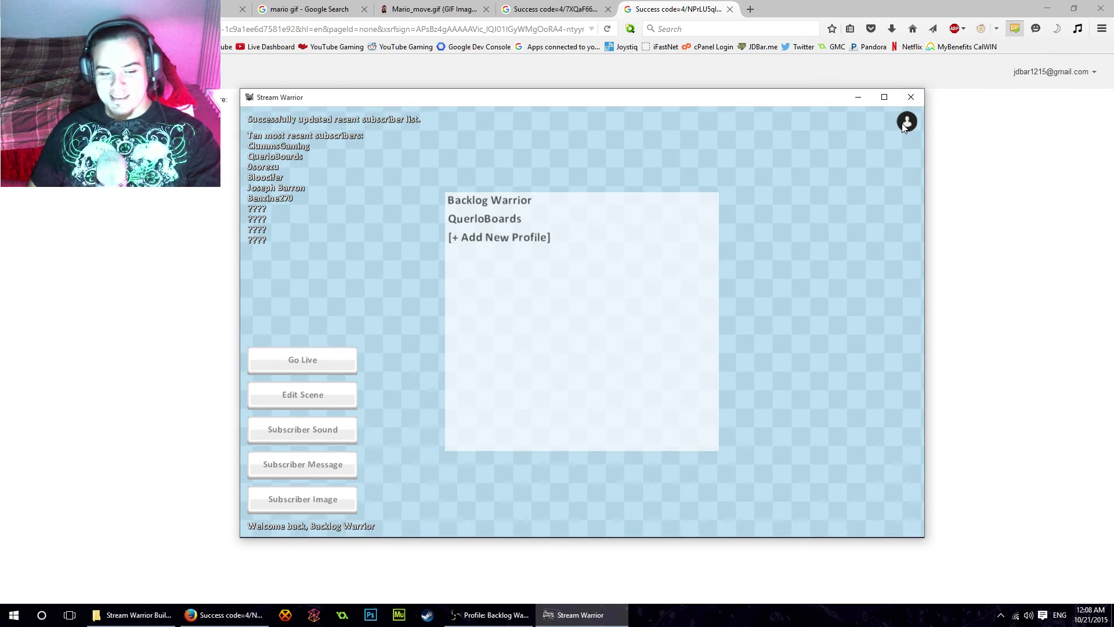